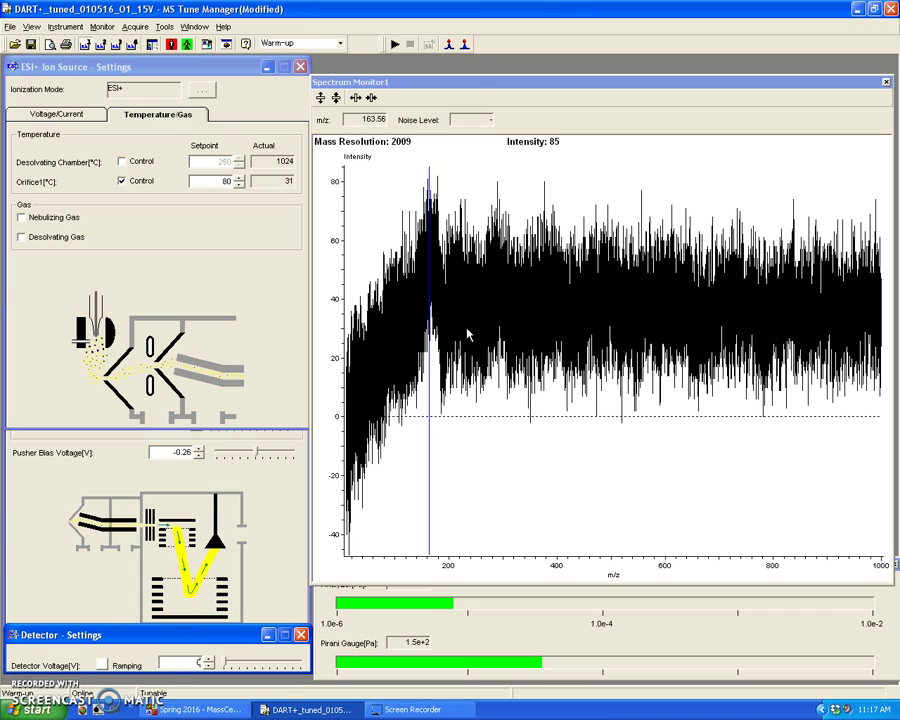
- Switch to TSSPro 3.0, launch its Data Reduction module and close the Launch Pad
click(35, 709)
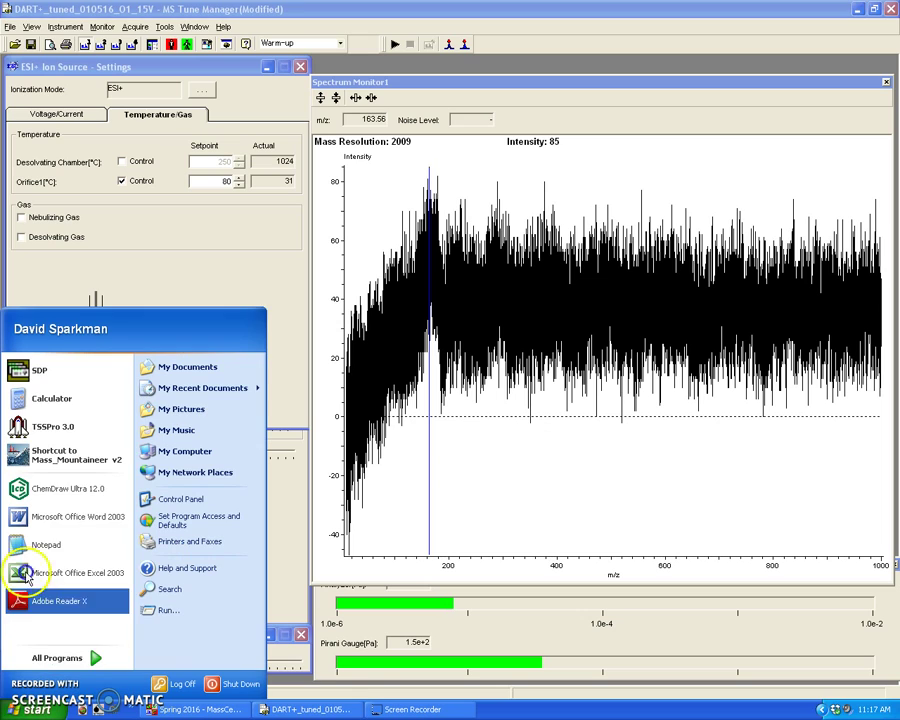
click(48, 430)
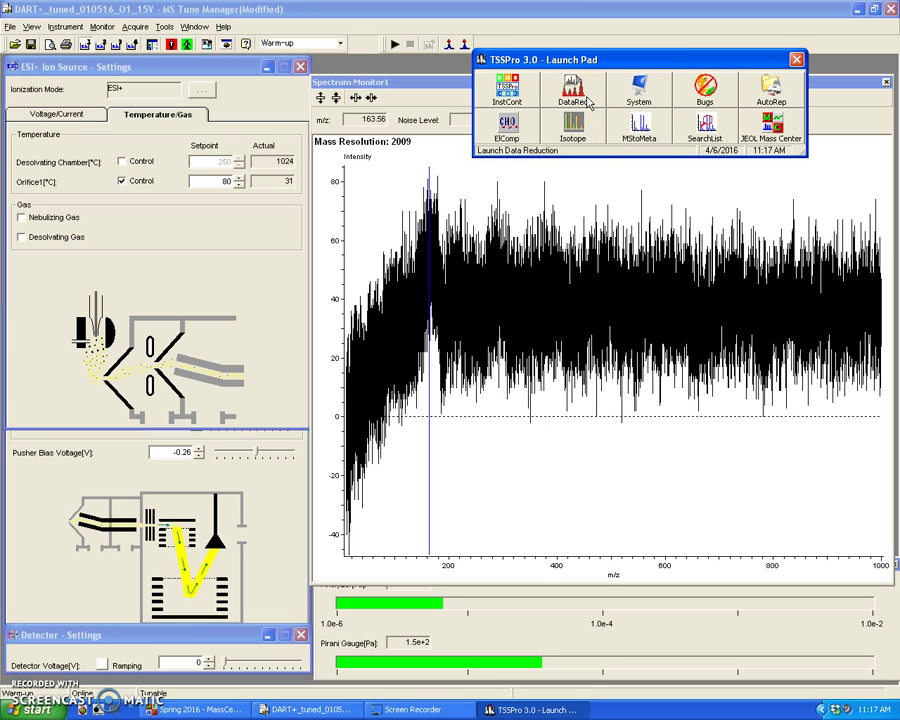
click(590, 100)
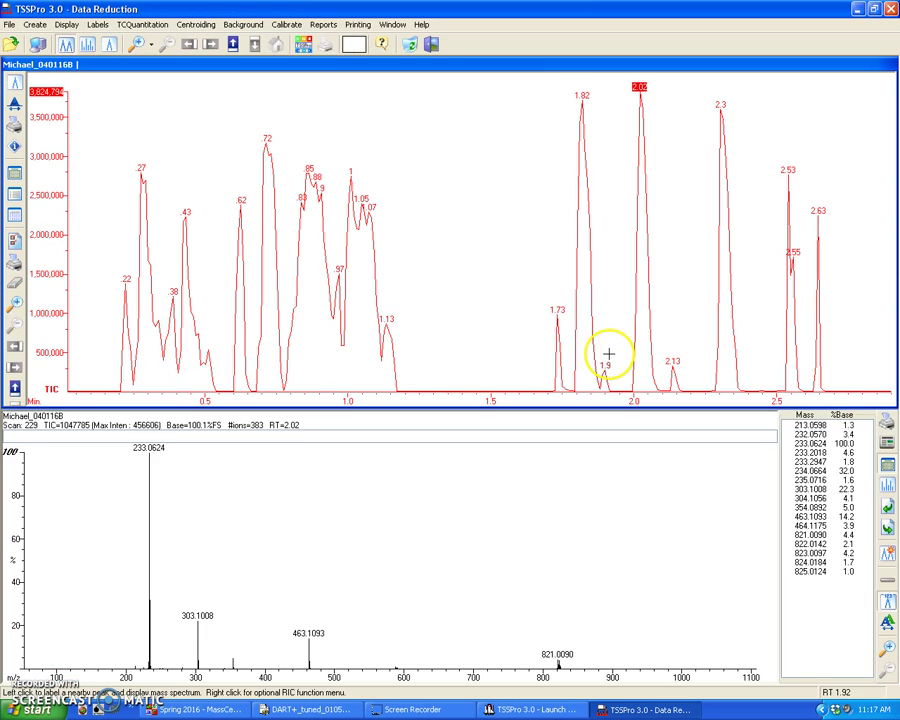
click(530, 709)
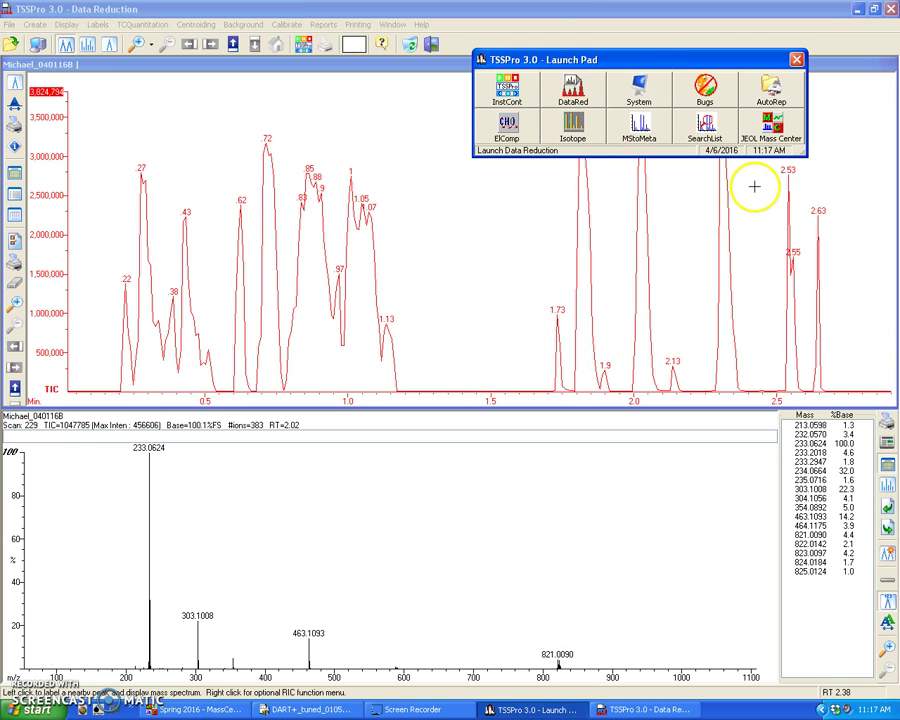
click(577, 104)
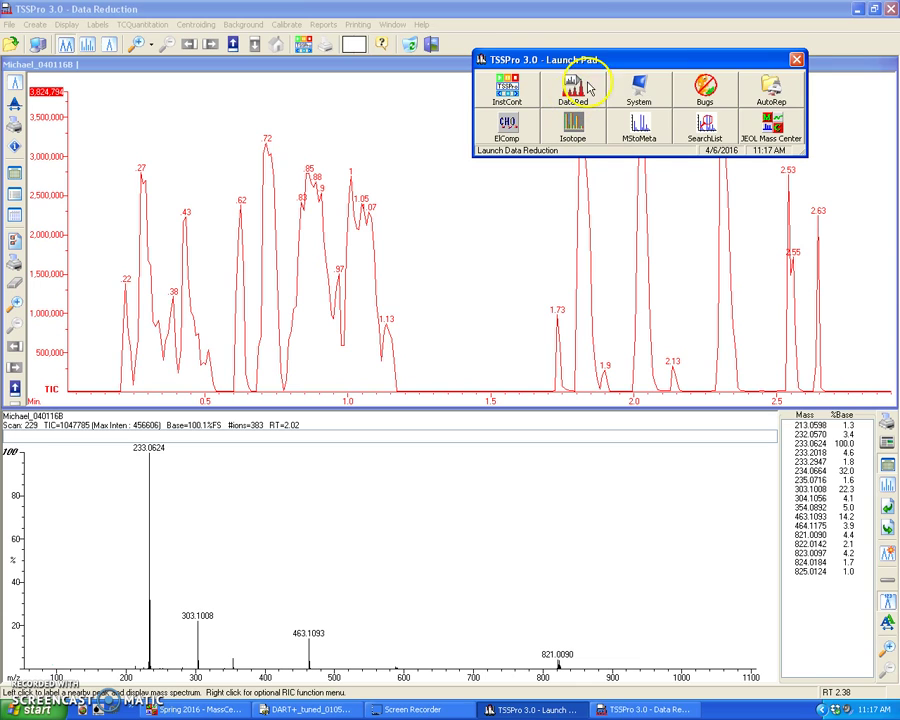
click(796, 60)
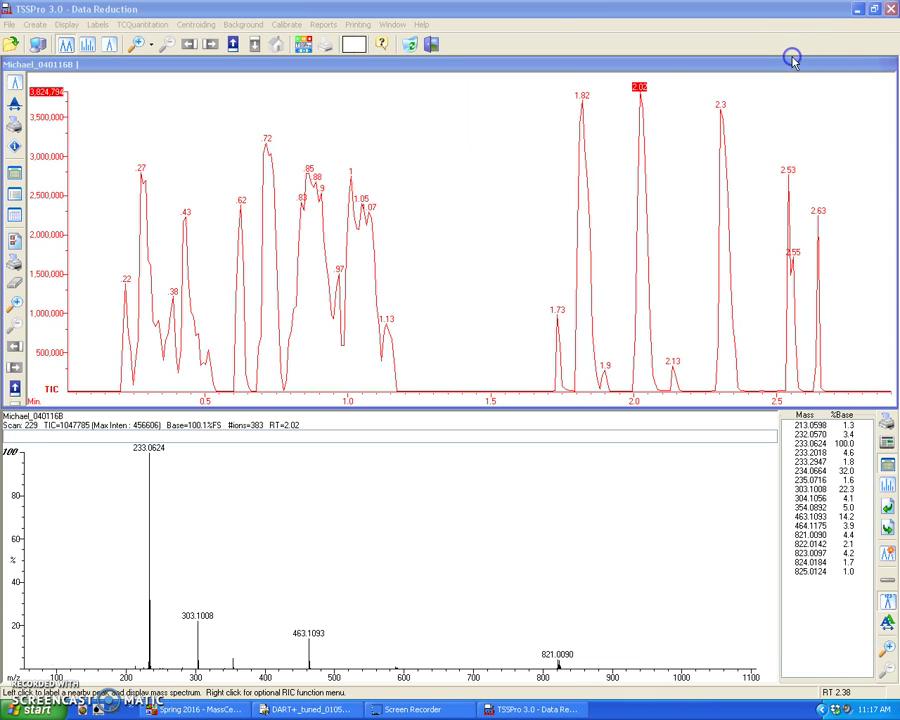
click(557, 35)
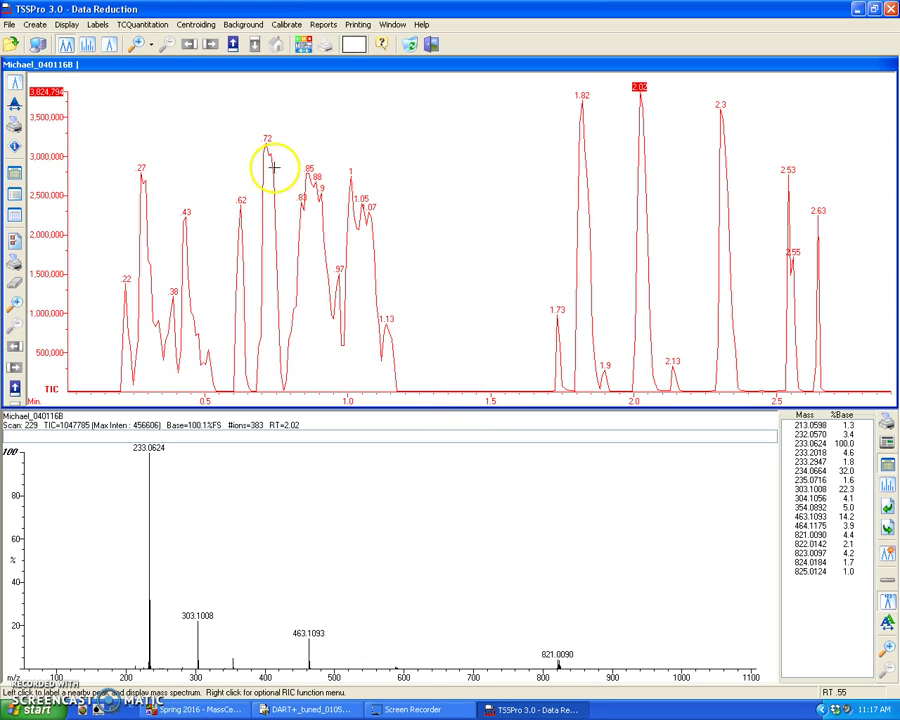
- Start translating an AccuTOF file, choosing the raw file ending in _040616.7rw from the April_2016.7fl folder of Spring 2016.7pj
click(10, 25)
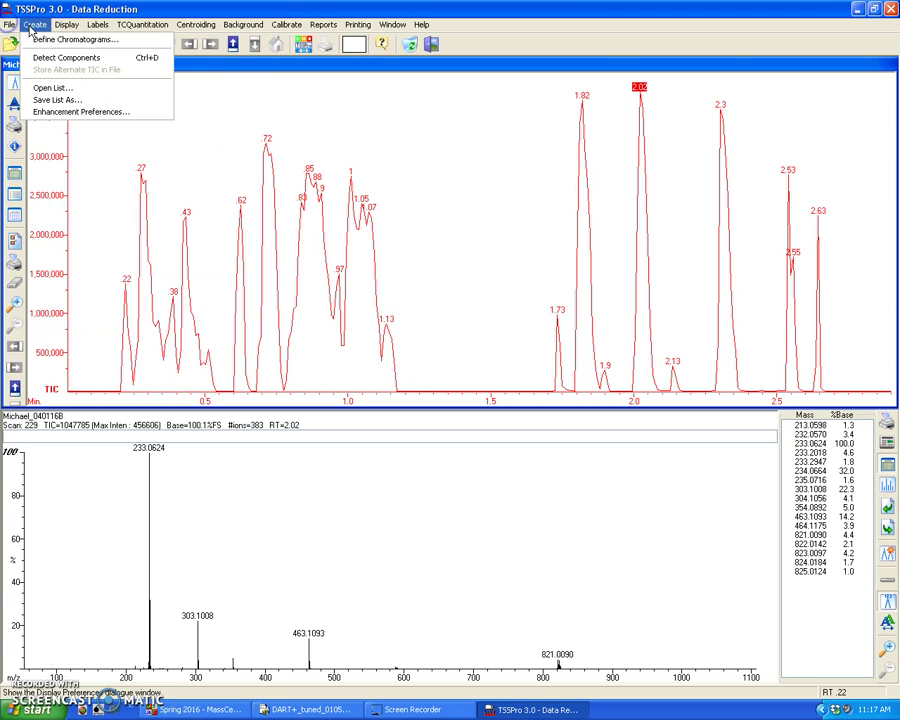
mouse_move(45, 22)
mouse_move(9, 22)
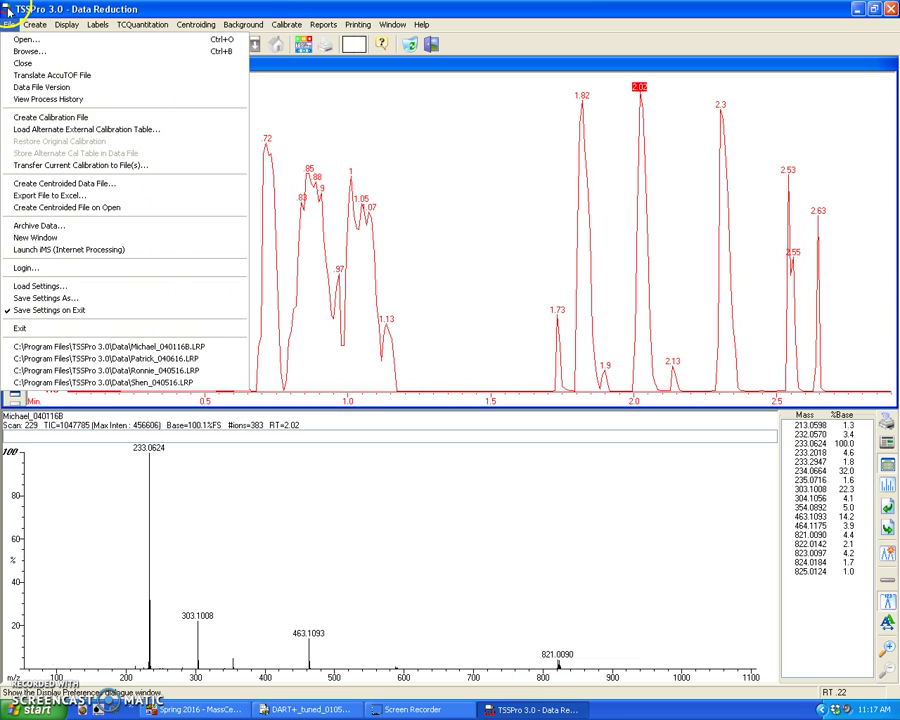
click(10, 26)
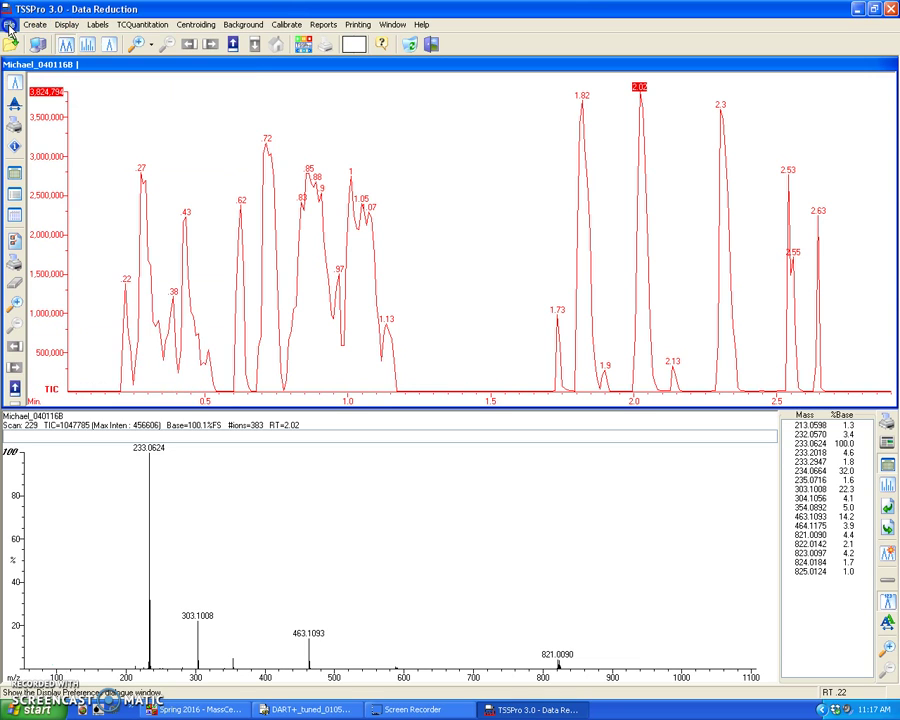
click(10, 25)
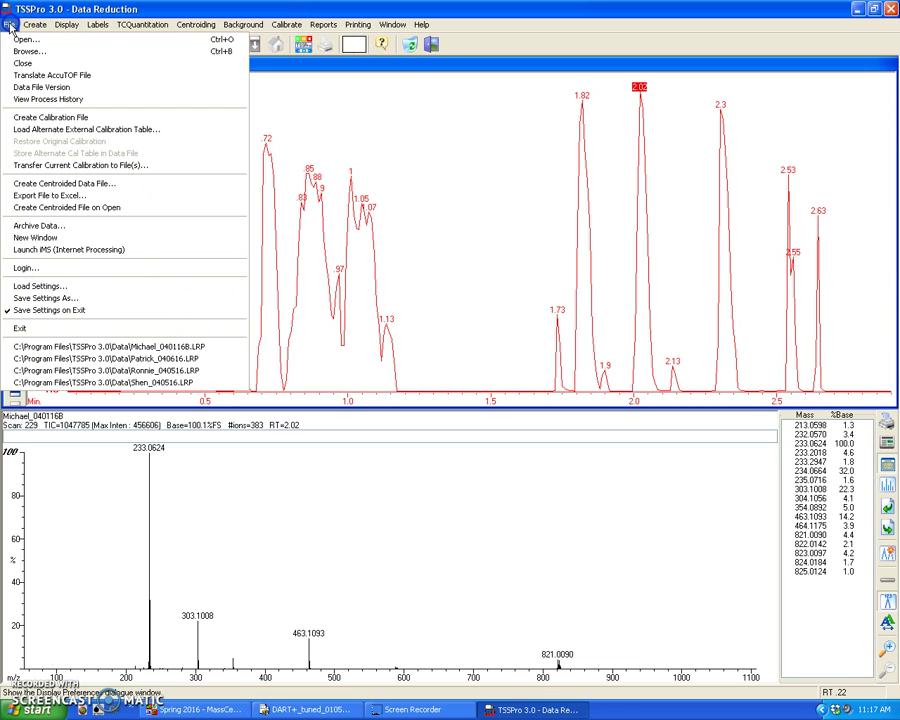
click(38, 76)
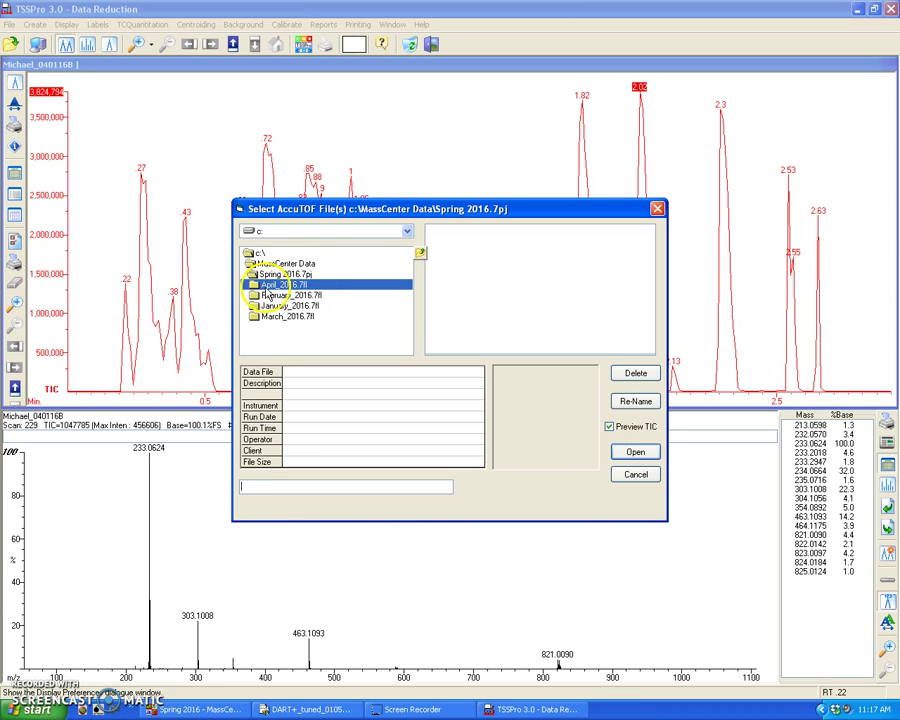
double_click(328, 288)
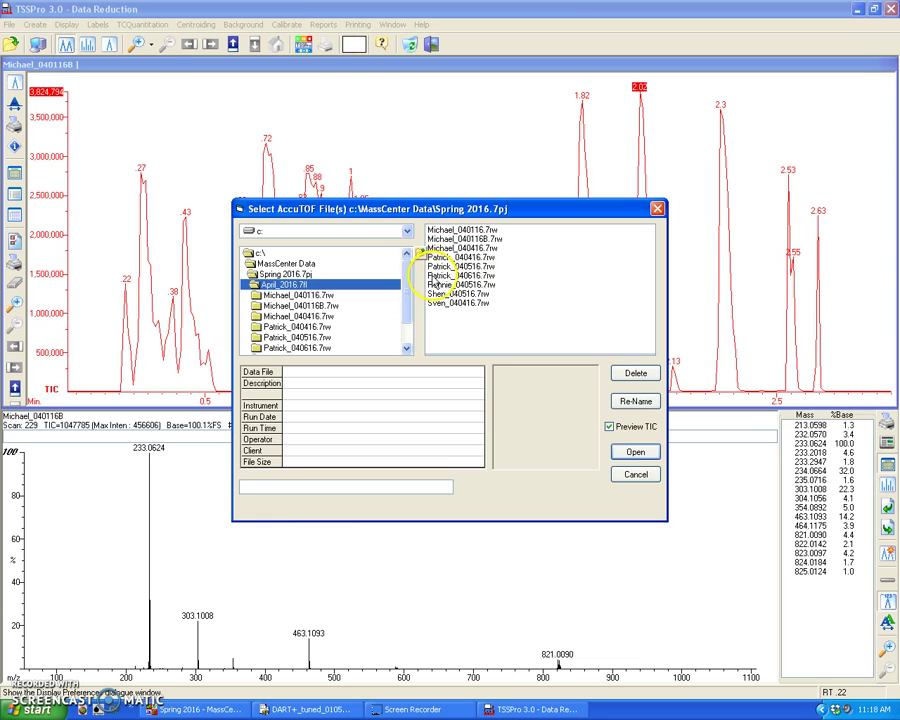
click(473, 276)
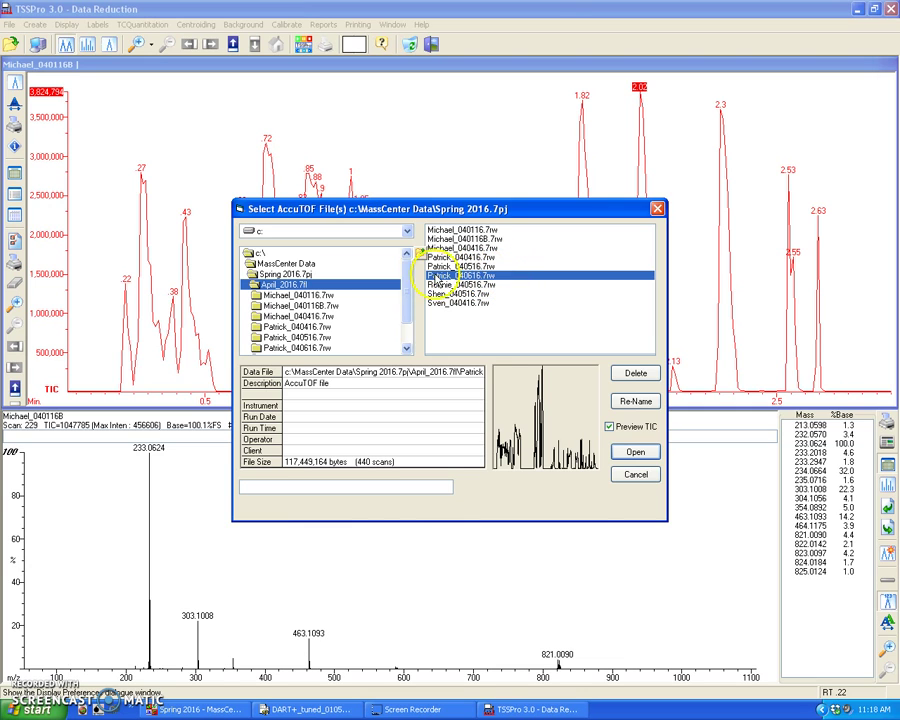
scroll(394, 300, down, 1)
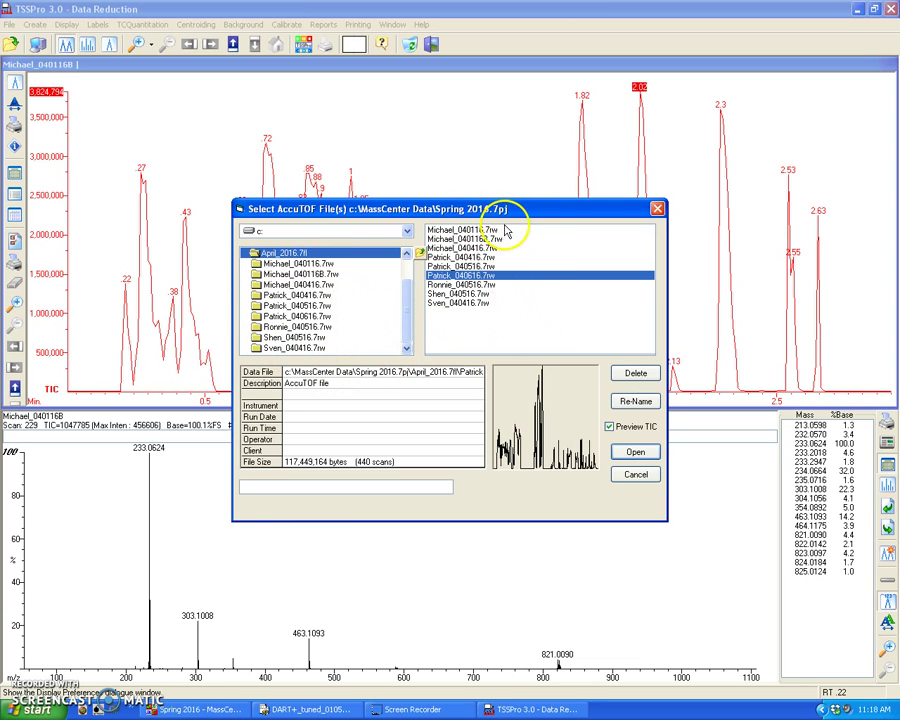
click(452, 281)
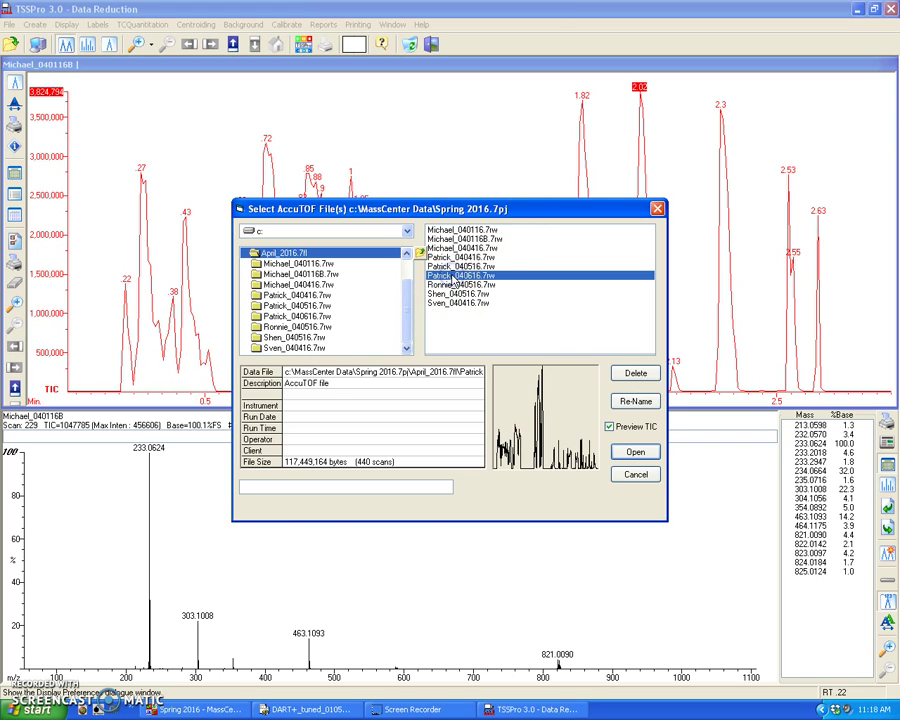
click(635, 452)
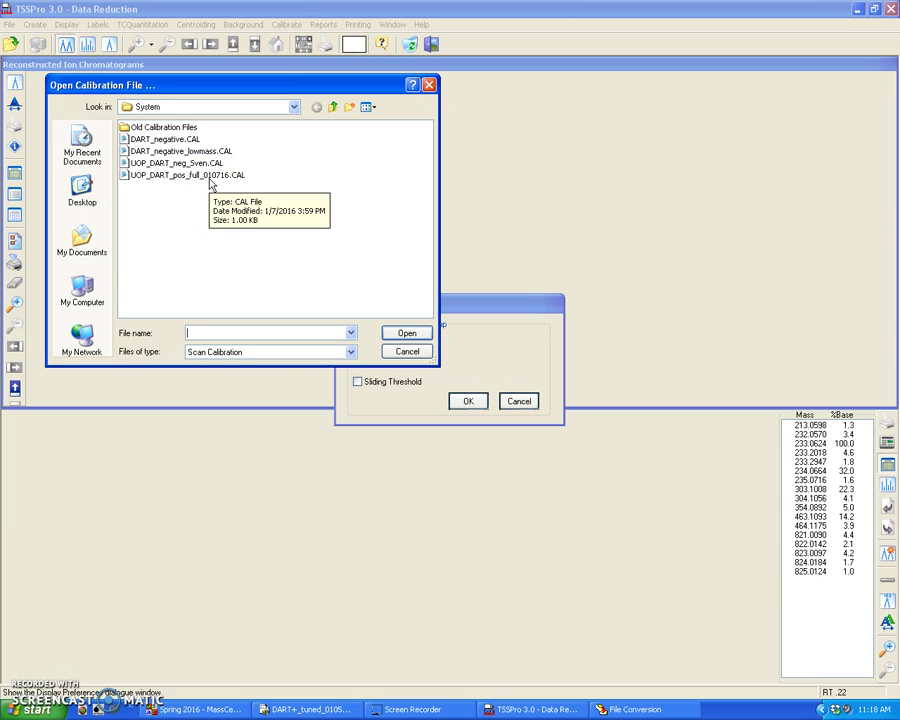
- Apply the UOP_DART_pos_full_010716.CAL calibration file and run the conversion with Sliding Baseline on and a threshold factor of 2
click(211, 205)
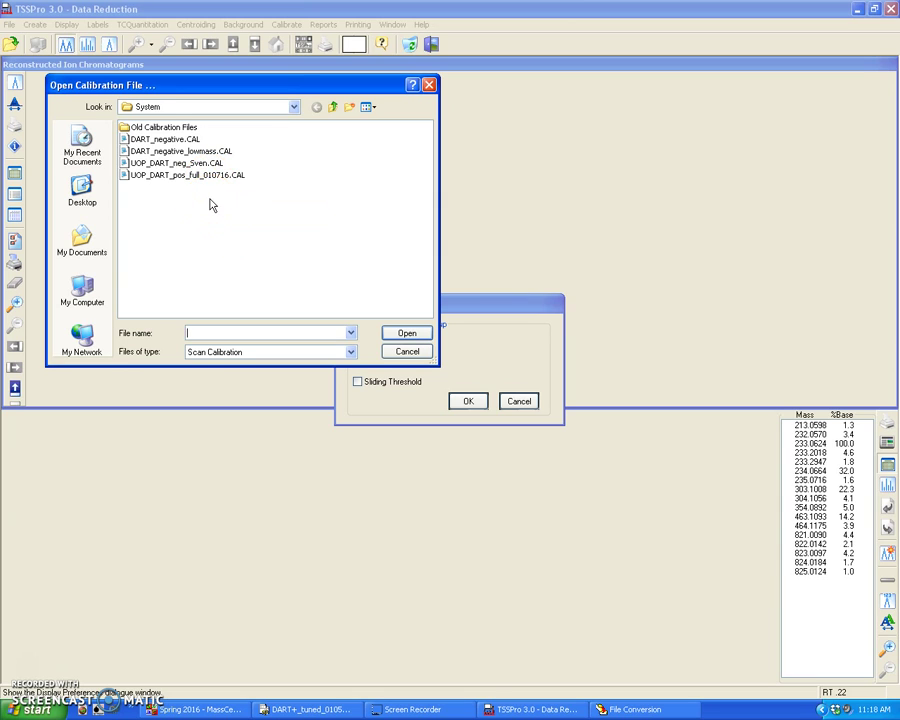
click(223, 195)
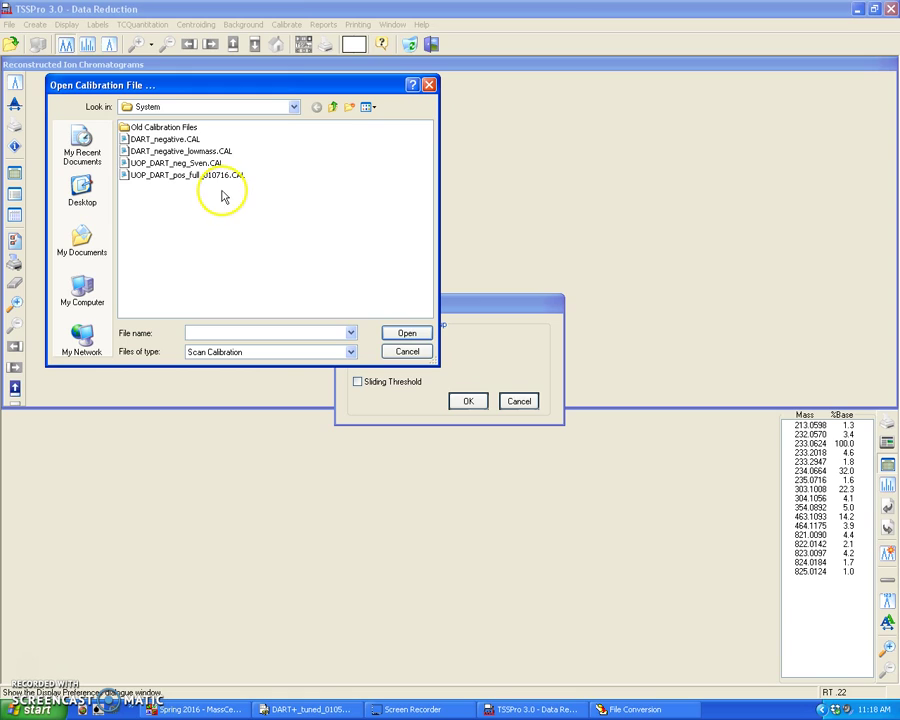
click(157, 177)
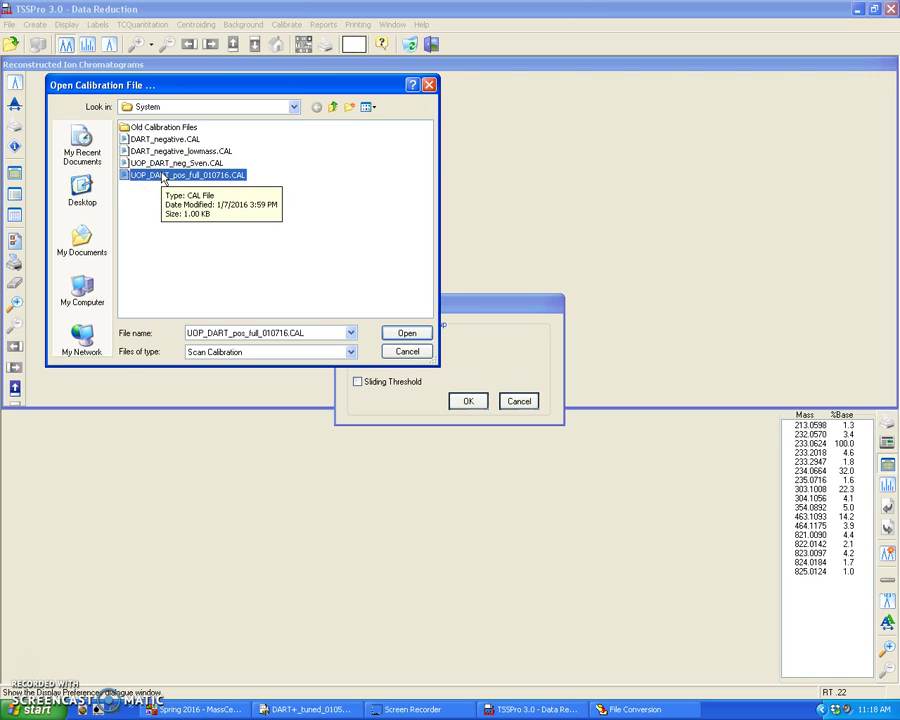
click(183, 163)
click(190, 151)
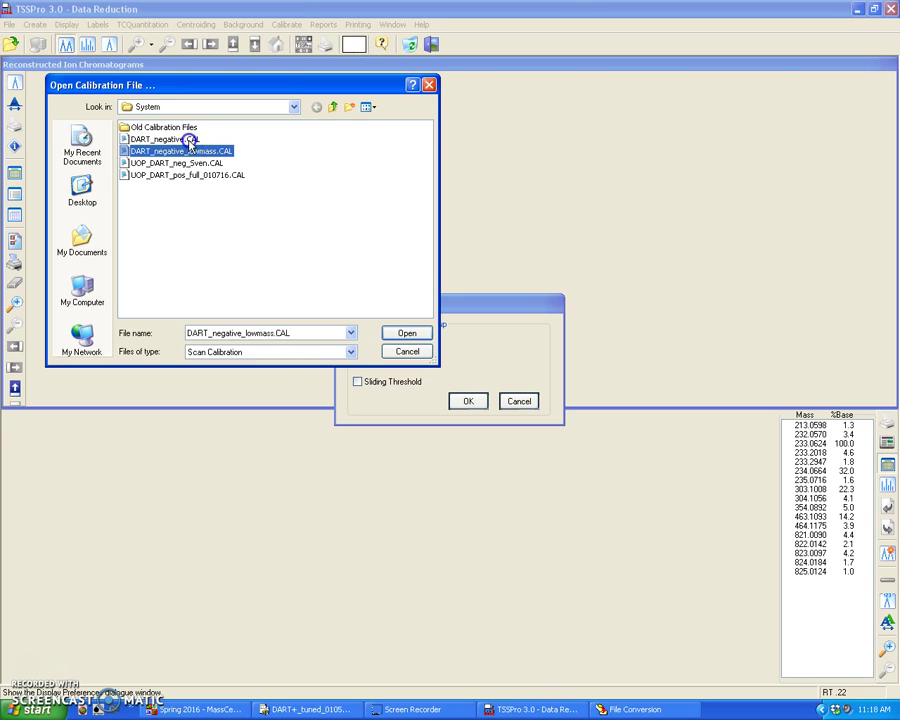
click(190, 141)
click(205, 176)
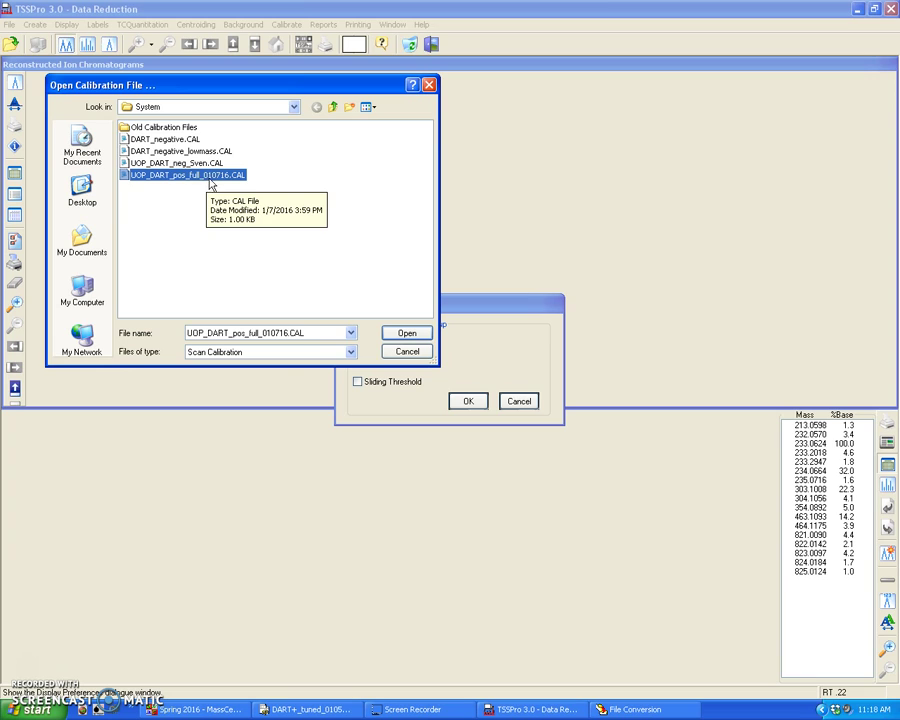
click(386, 336)
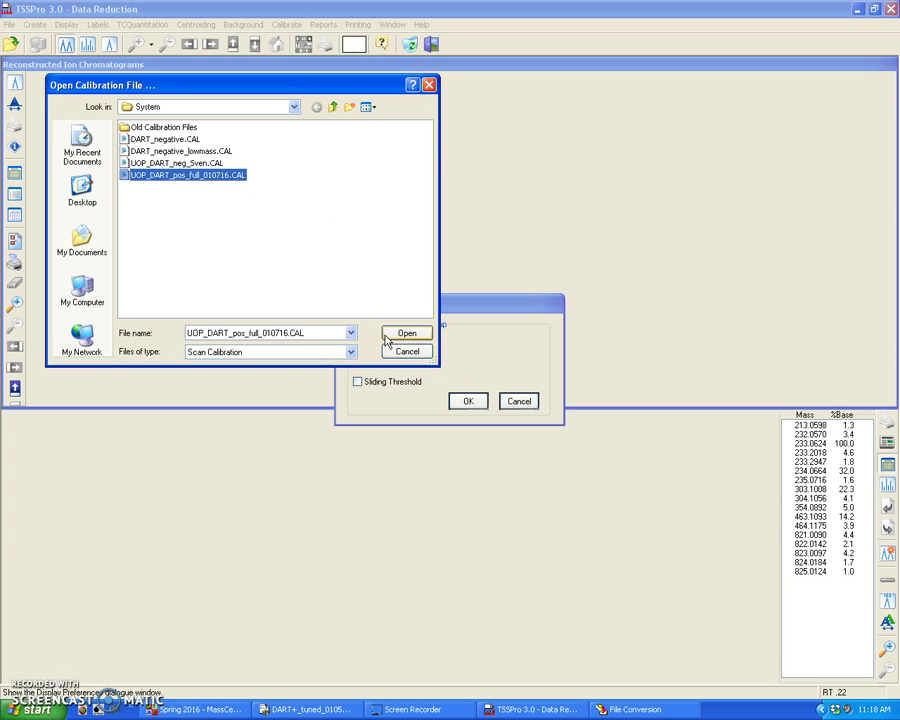
click(458, 246)
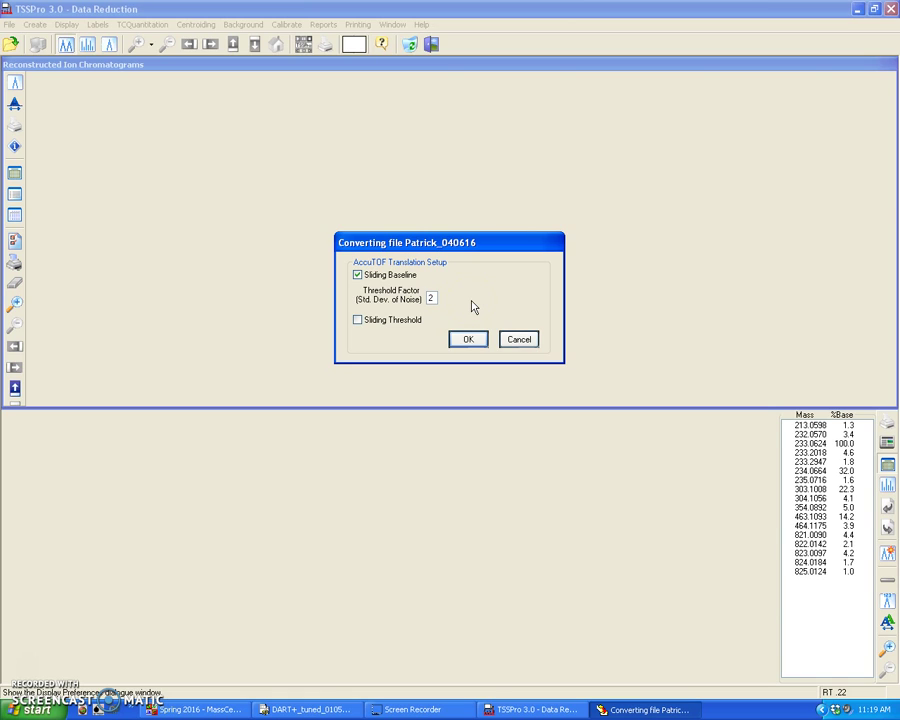
click(458, 346)
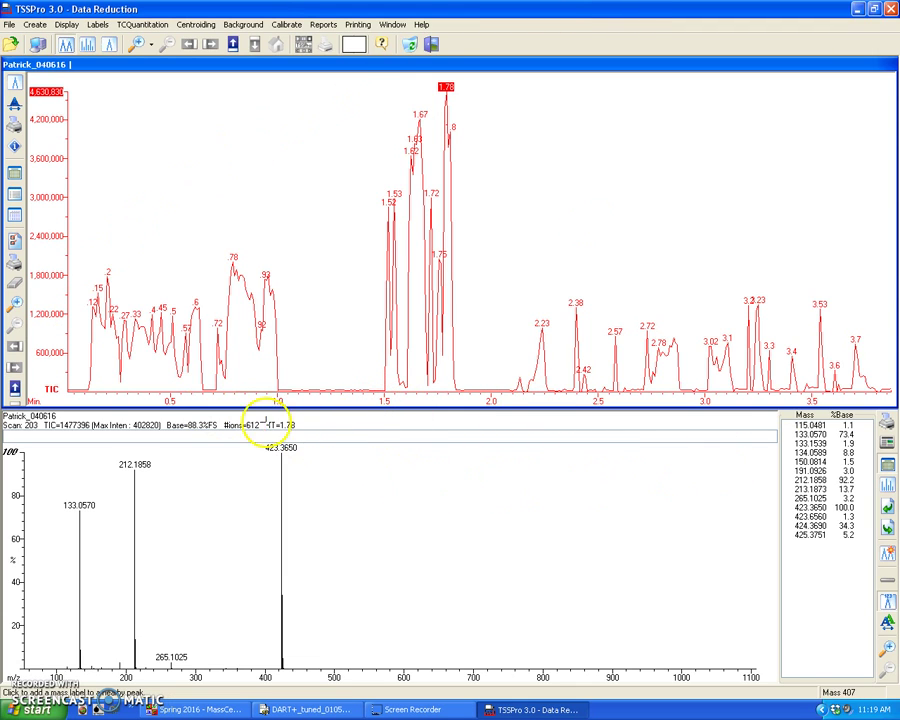
- Examine the mass spectra at several points across the chromatogram peaks between about 1.6 and 1.8 minutes
click(220, 68)
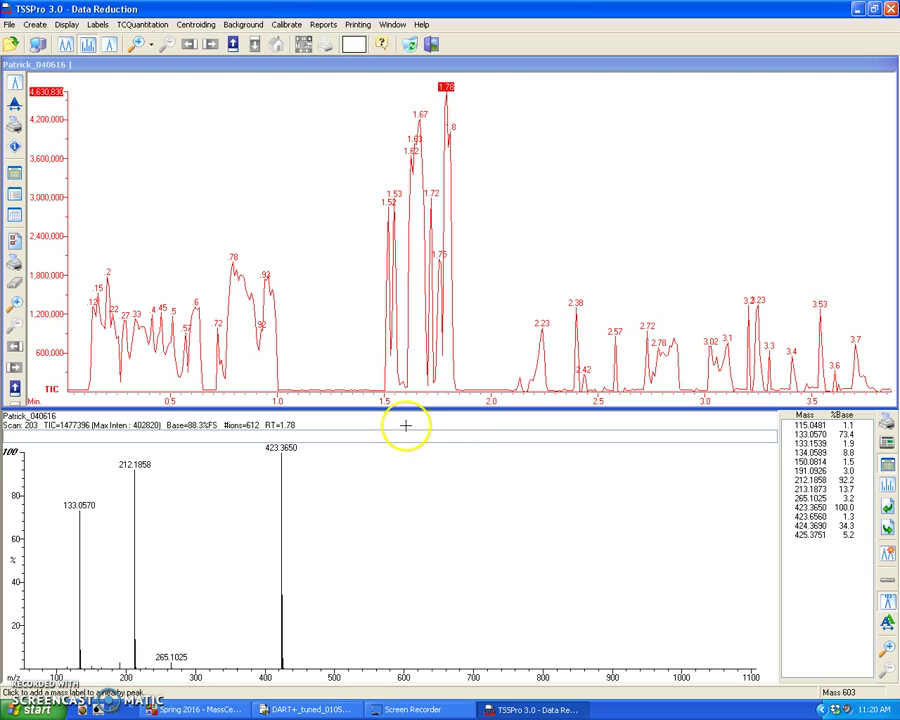
drag(404, 424, 414, 413)
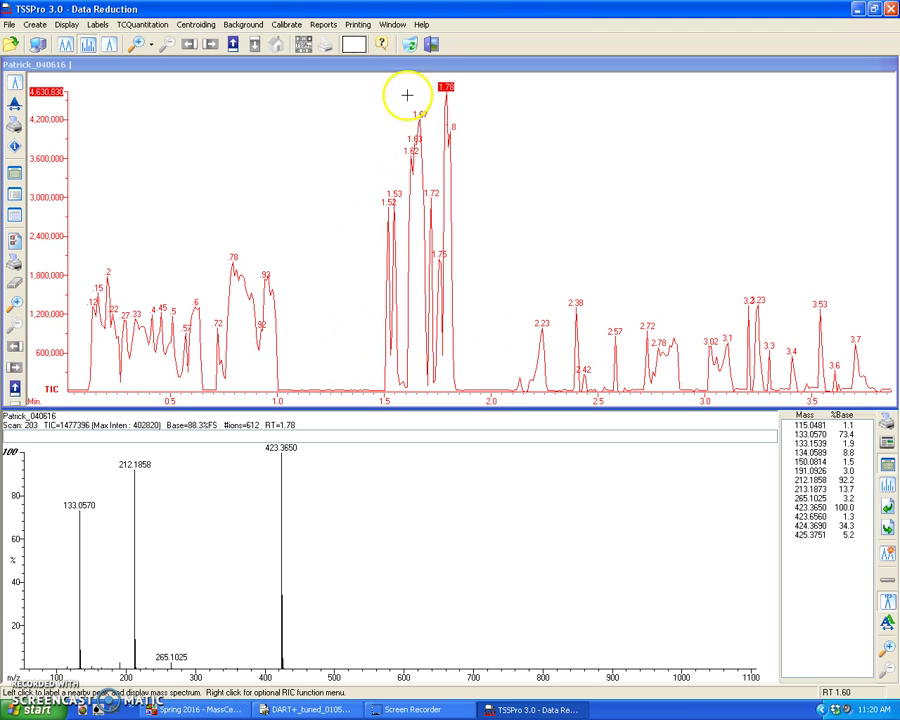
click(410, 341)
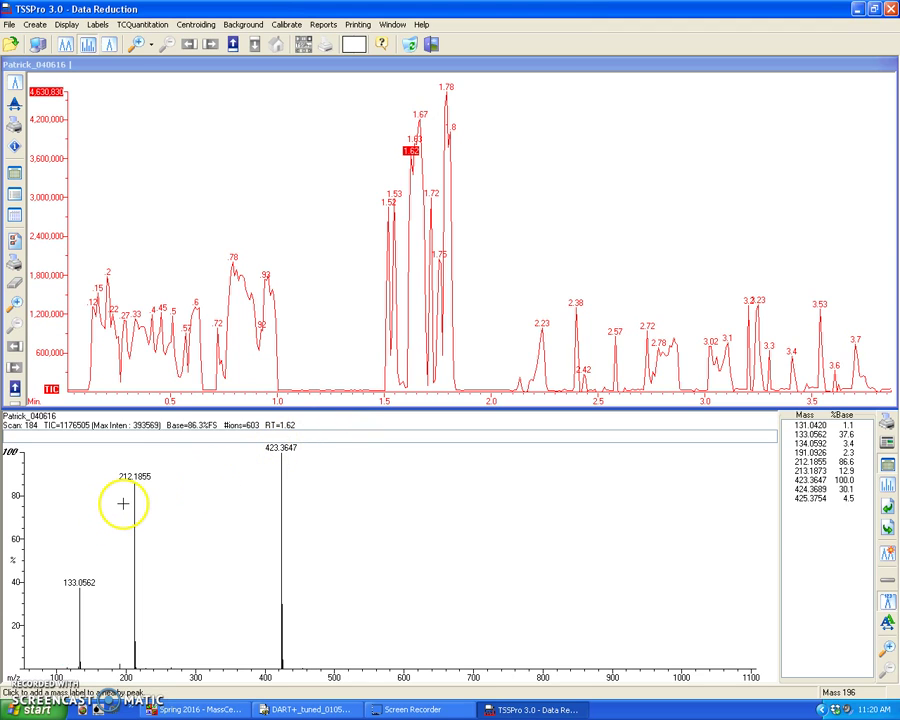
click(444, 352)
click(448, 352)
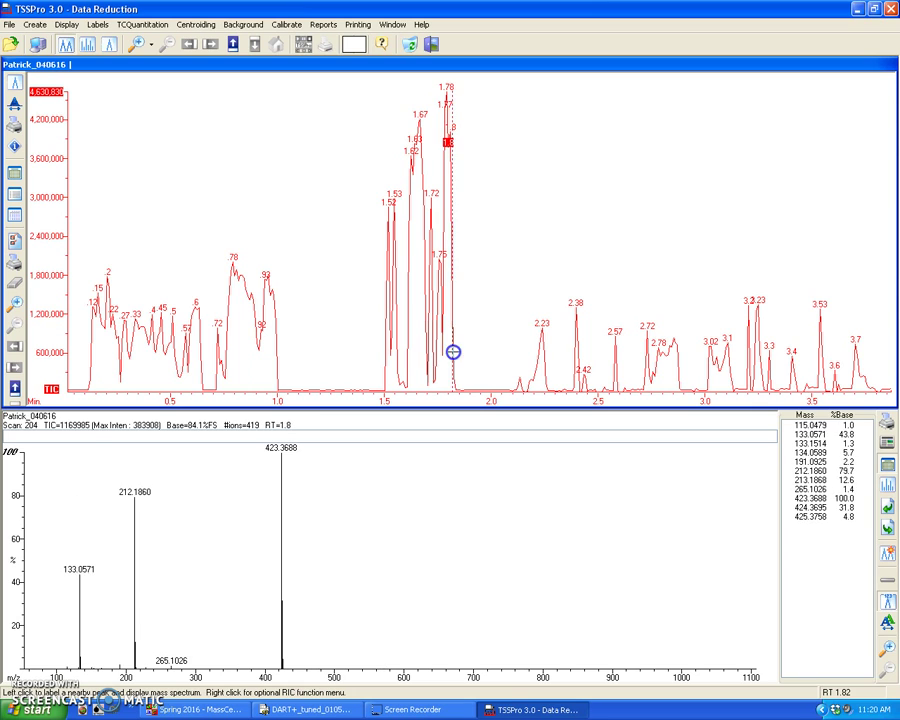
click(453, 352)
click(434, 356)
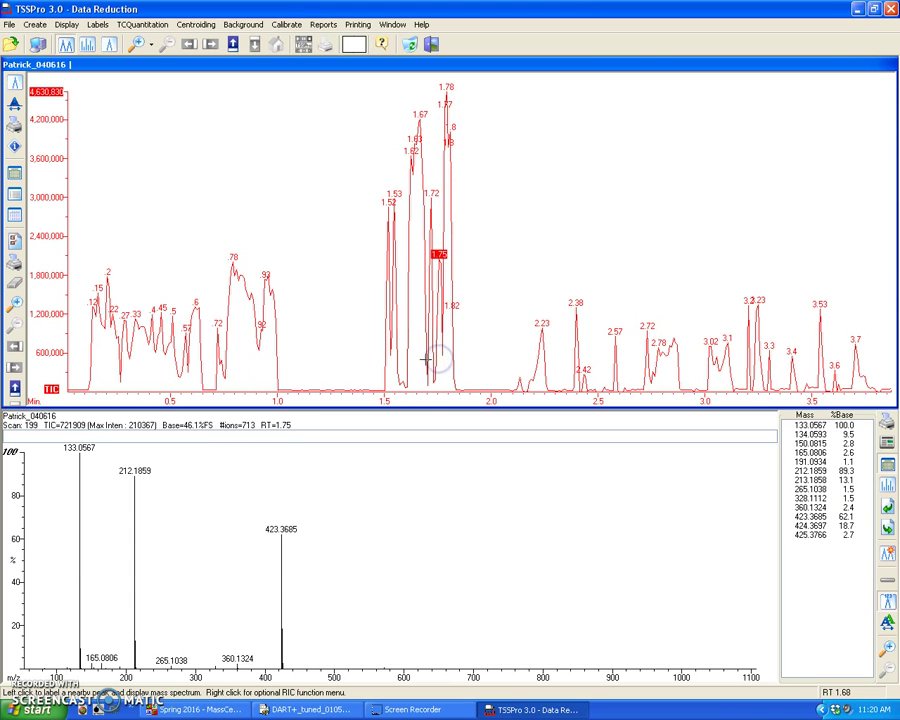
click(422, 358)
click(418, 357)
click(410, 360)
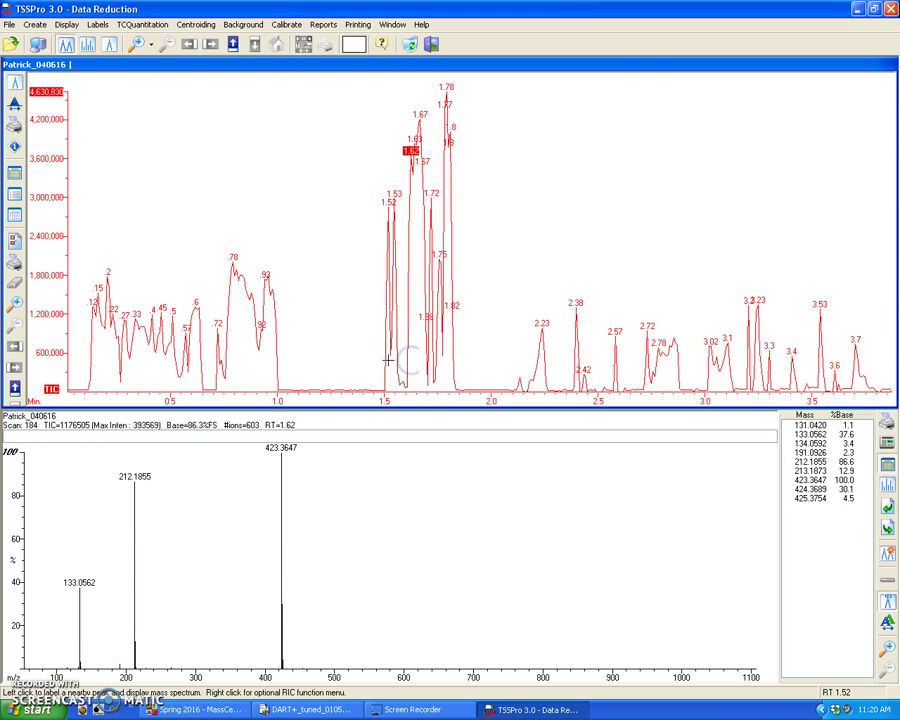
- Expand the chromatogram around the 1.52 and 1.53 minute peaks and average the mass spectra across both, from RT 1.50 to 1.55
drag(386, 371, 444, 381)
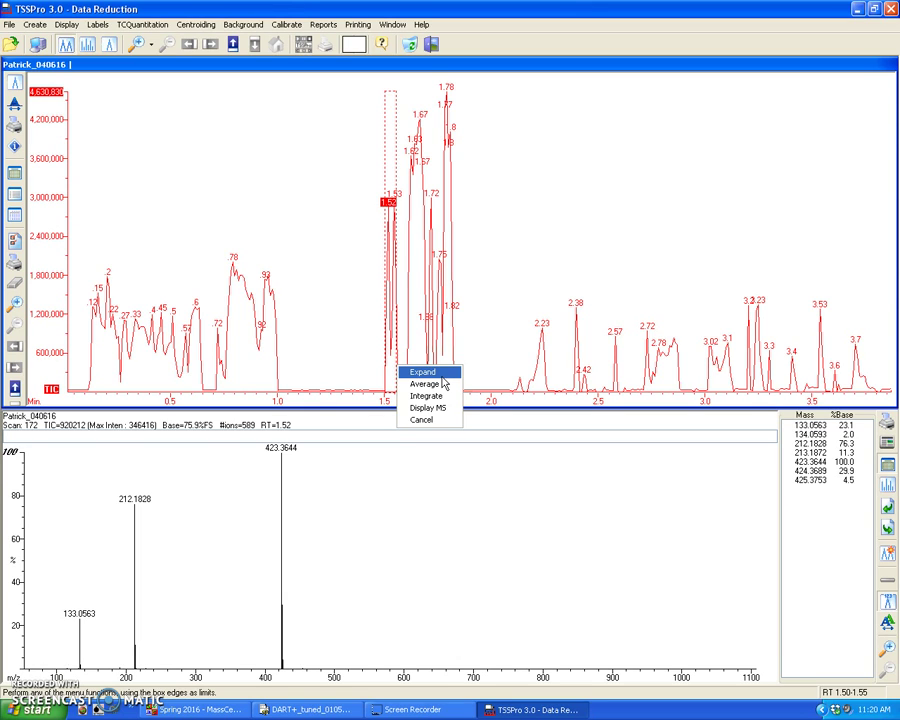
drag(442, 378, 441, 374)
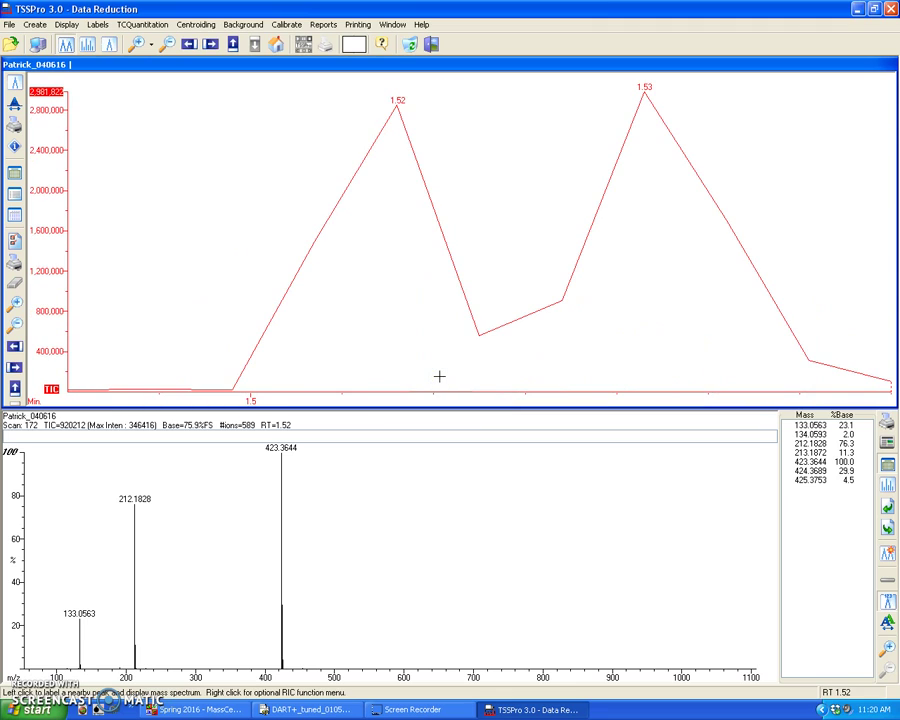
drag(232, 330, 808, 338)
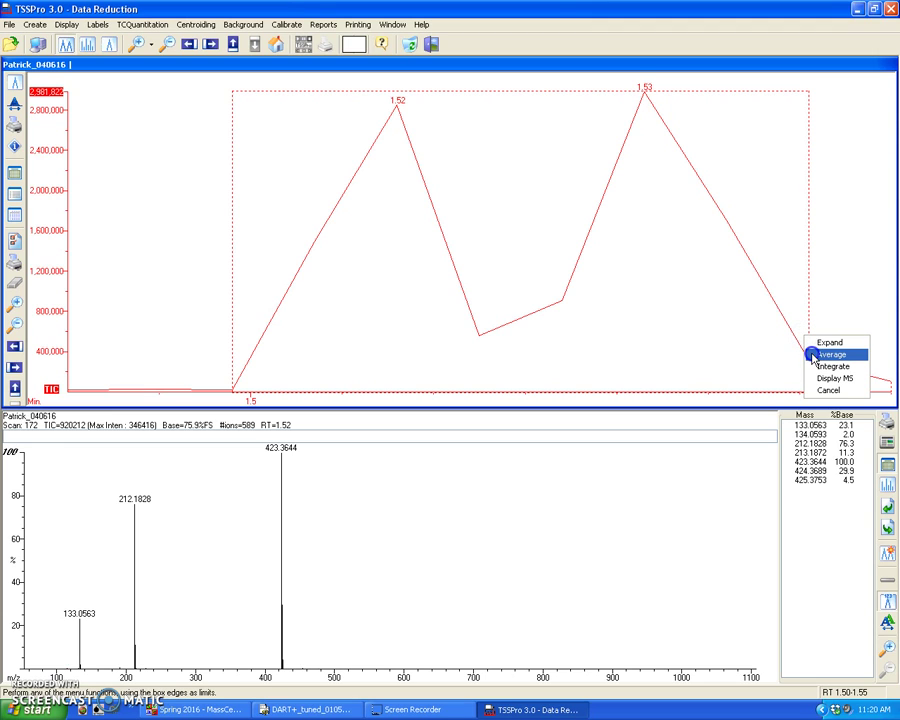
click(830, 355)
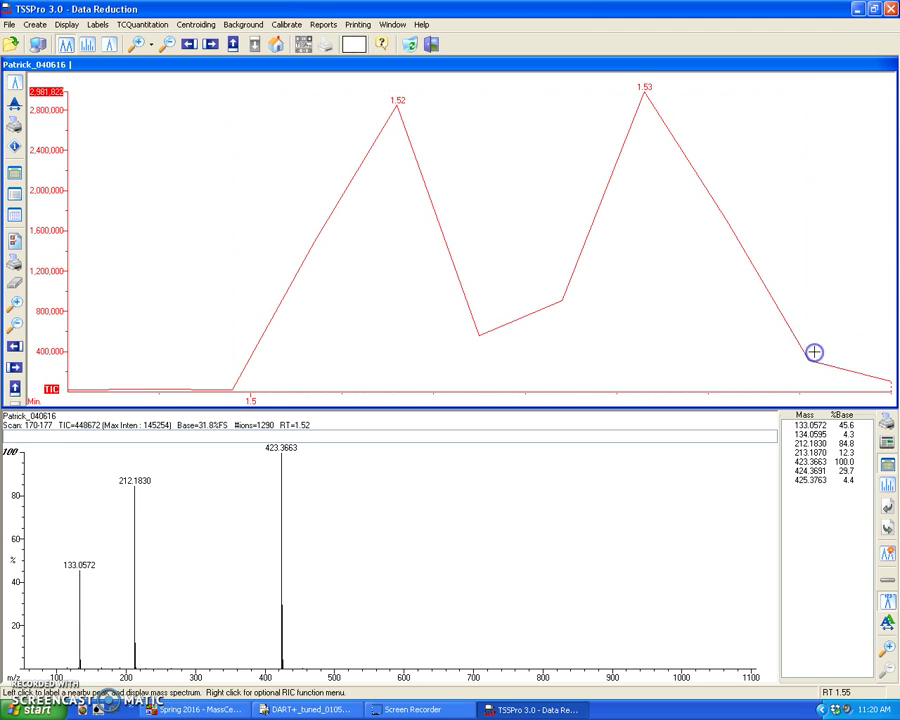
- Integrate the 1.52 and 1.53 minute peaks over RT 1.50 to 1.57, and return to the full chromatogram without the detail display
drag(232, 366, 828, 348)
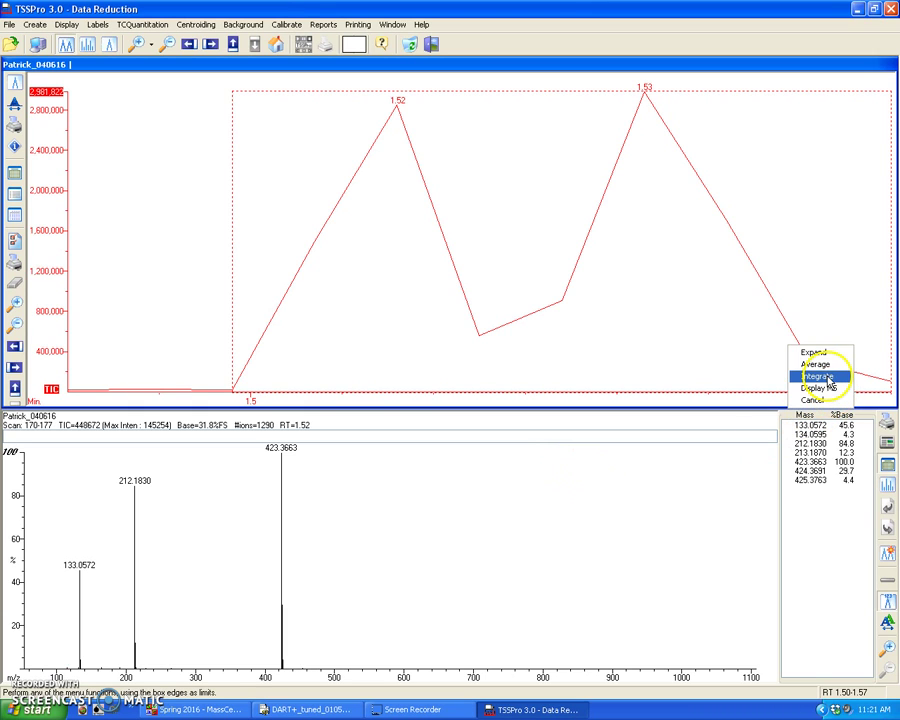
click(817, 376)
click(398, 336)
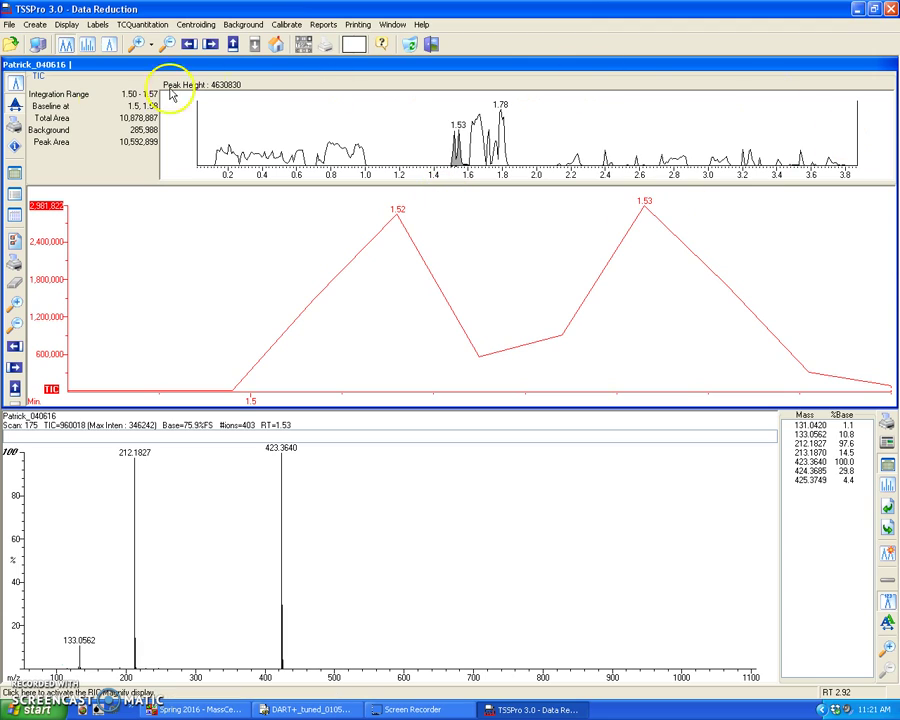
click(16, 83)
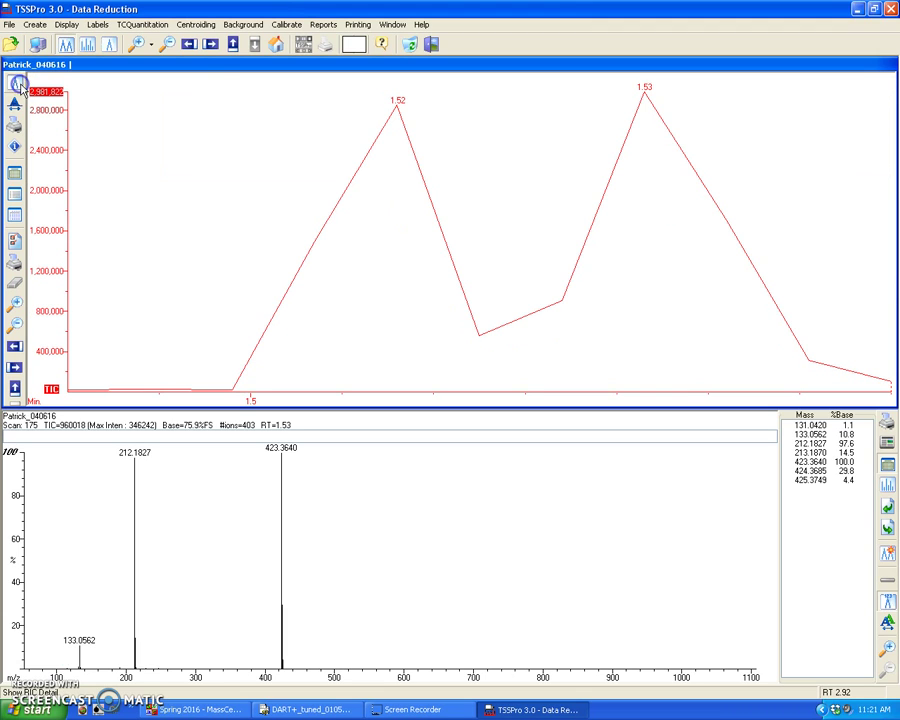
click(273, 46)
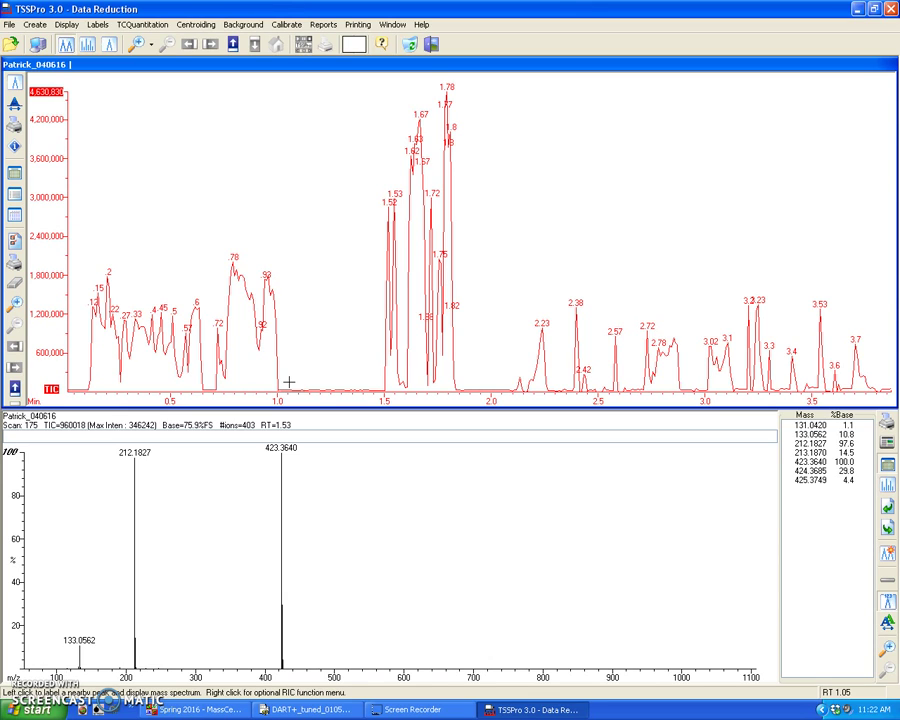
- Average the mass spectra along the flat baseline around RT 1.11 and across the 2.23 minute peak from RT 2.20 to 2.25
drag(288, 382, 315, 377)
click(328, 392)
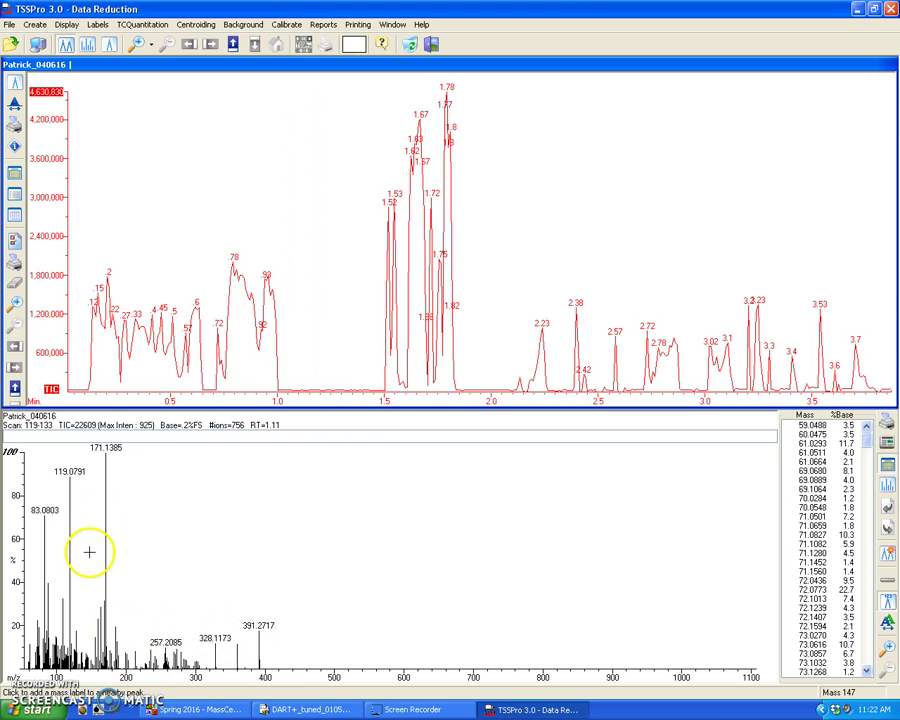
drag(537, 377, 545, 377)
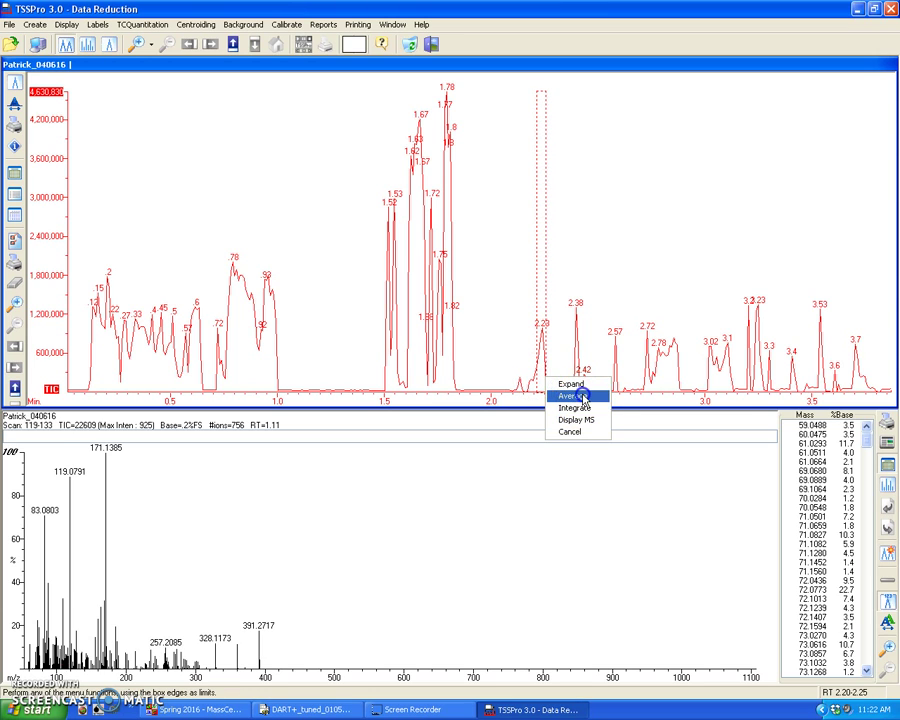
click(572, 395)
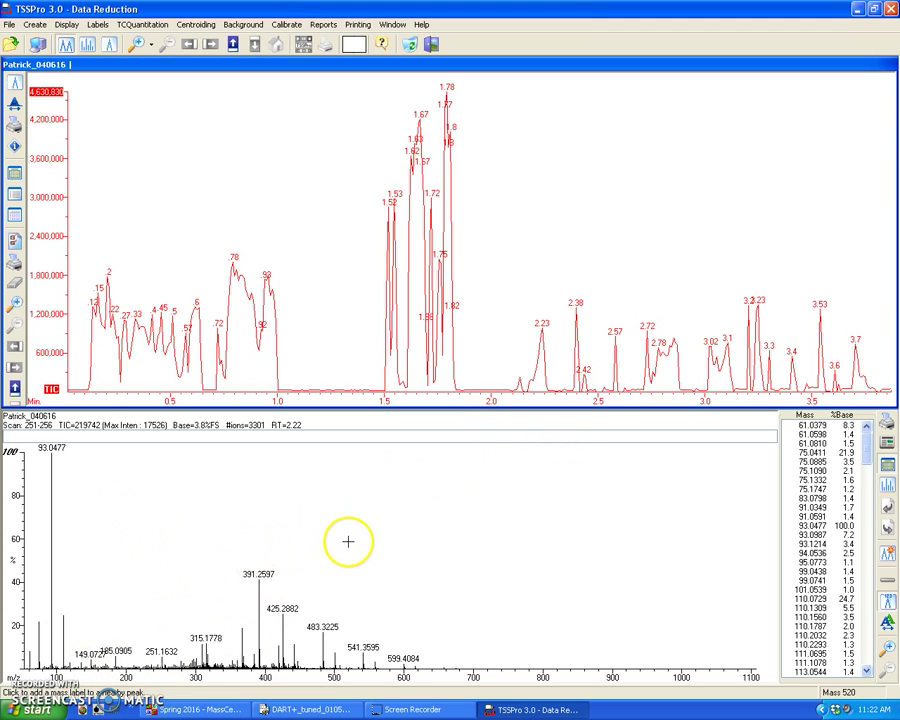
- Average the baseline spectra from RT 1.88 to 1.98, assign the result as the background spectrum, and subtract it from itself
drag(471, 370, 490, 370)
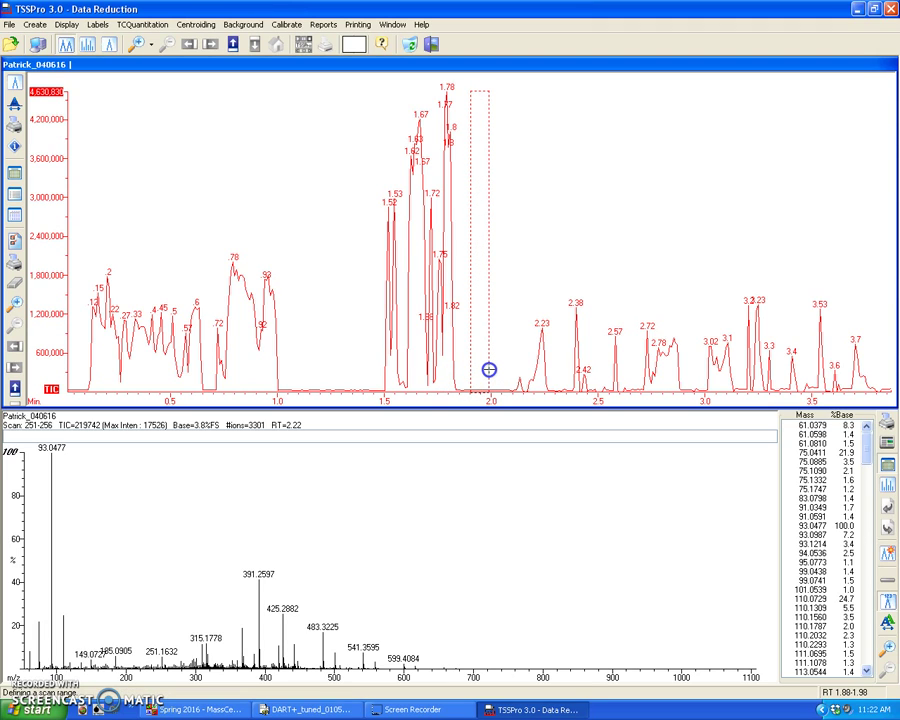
drag(489, 370, 489, 370)
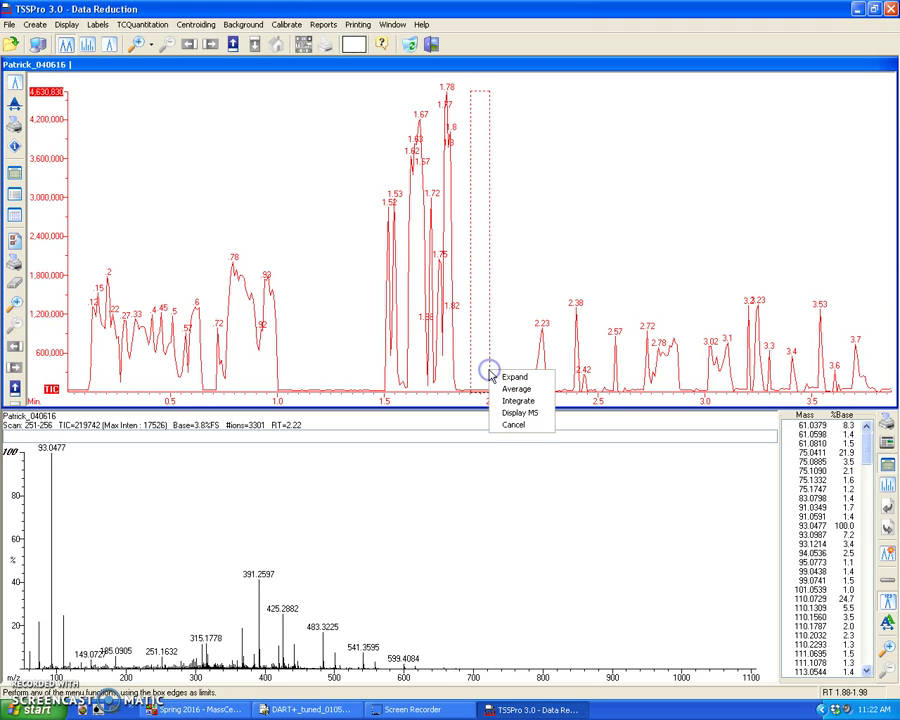
click(510, 389)
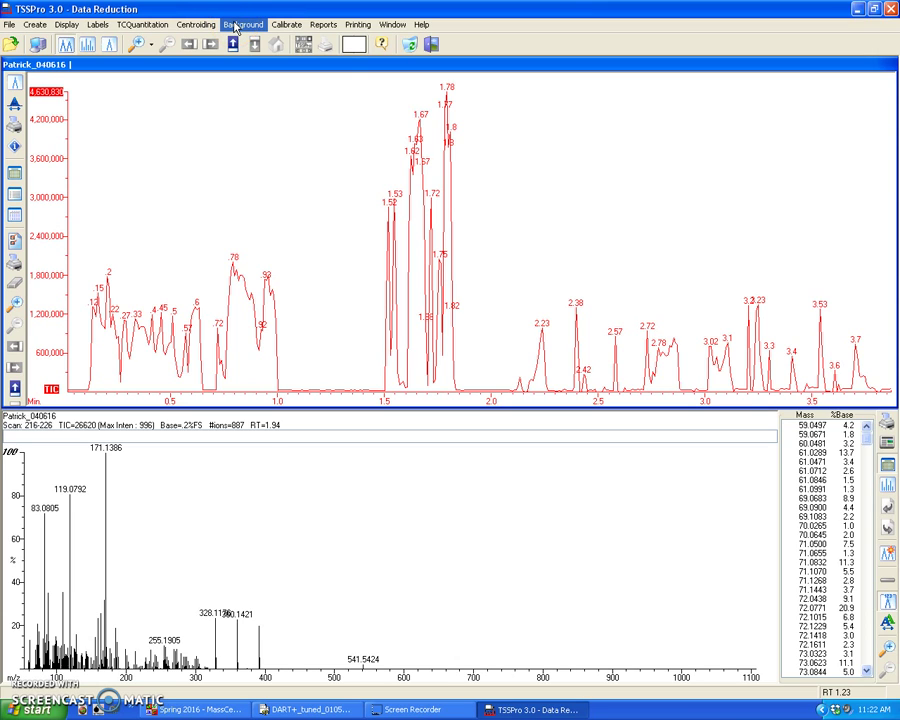
click(236, 27)
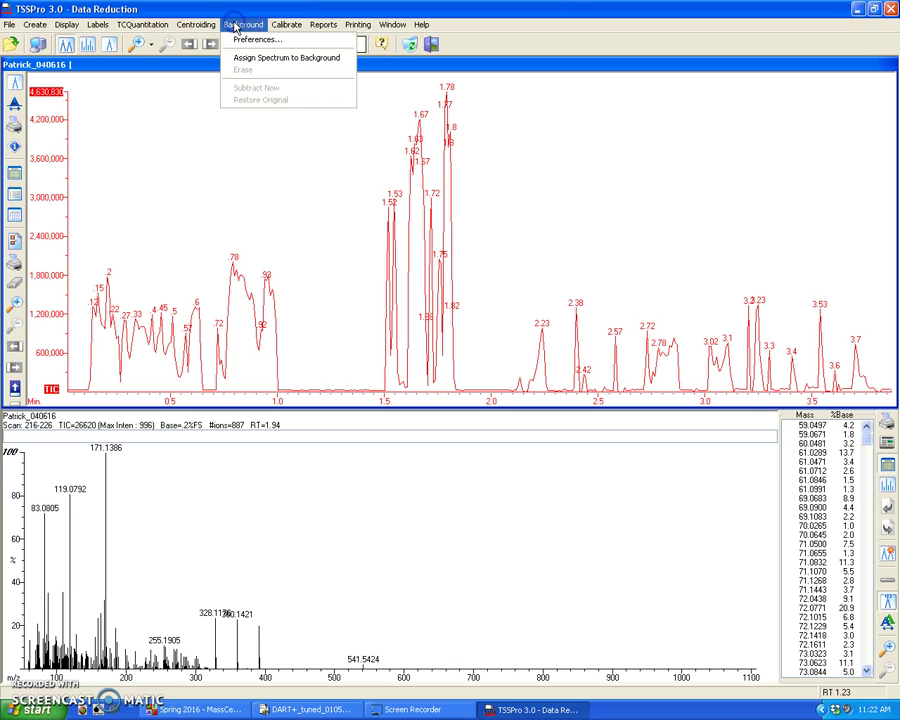
click(277, 58)
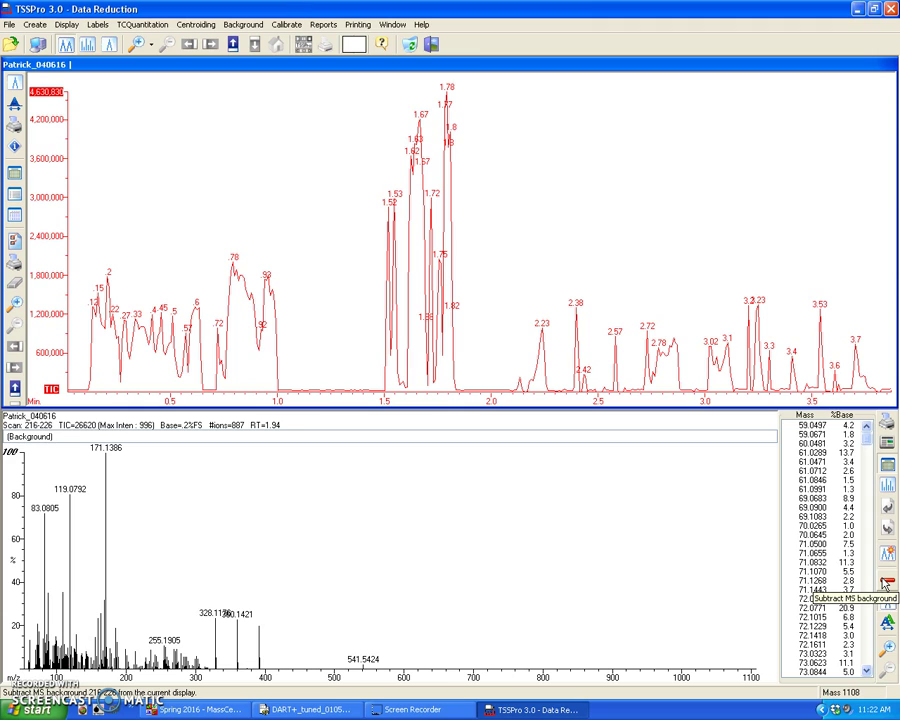
click(885, 583)
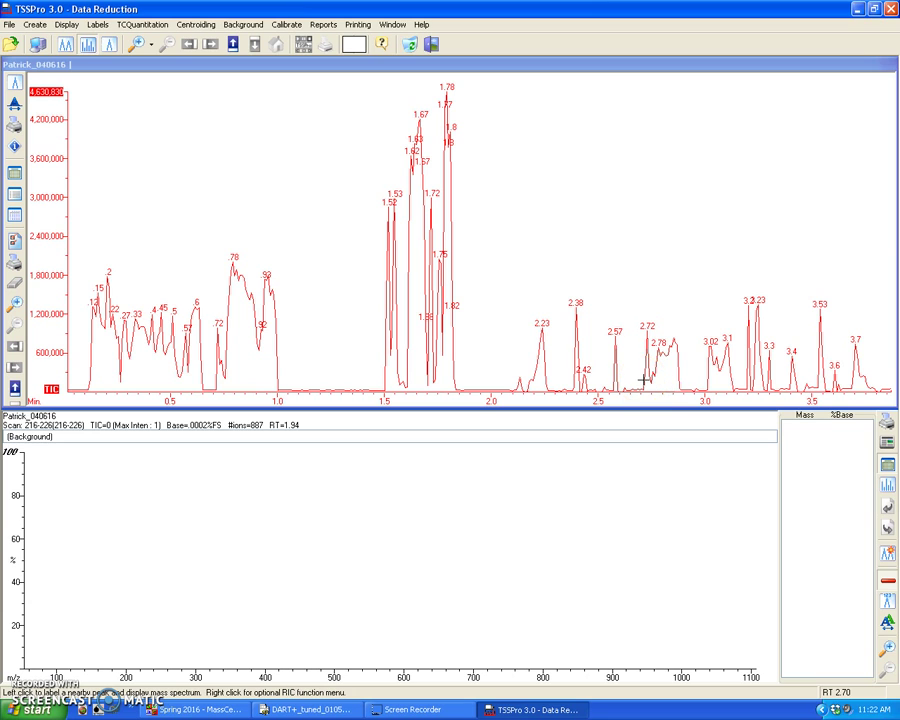
- Average the mass spectra from RT 2.70 to 2.78 and subtract the assigned background from the result
drag(644, 380, 660, 380)
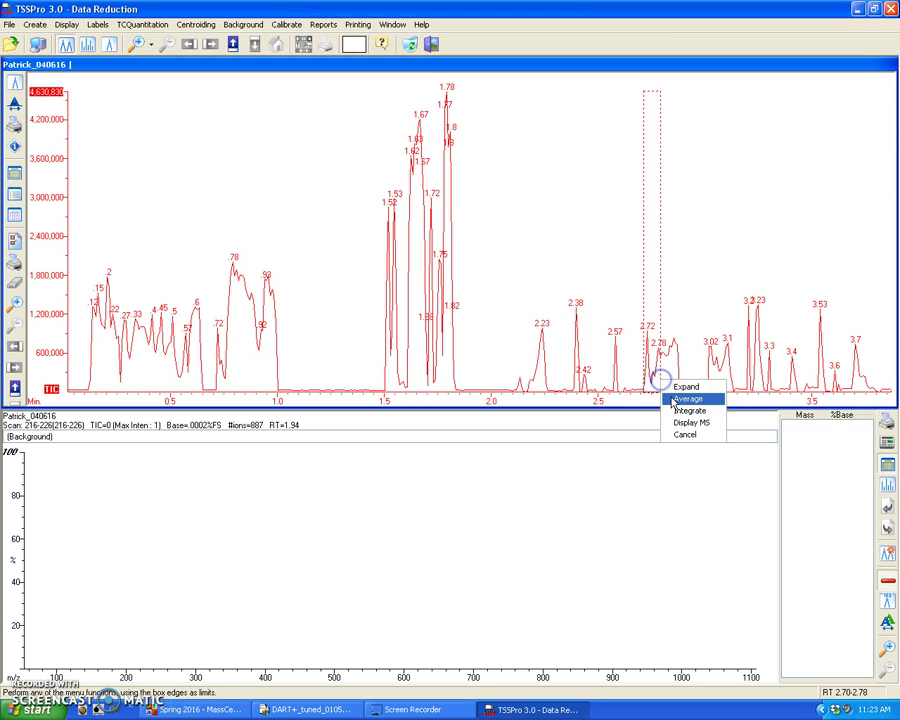
click(672, 399)
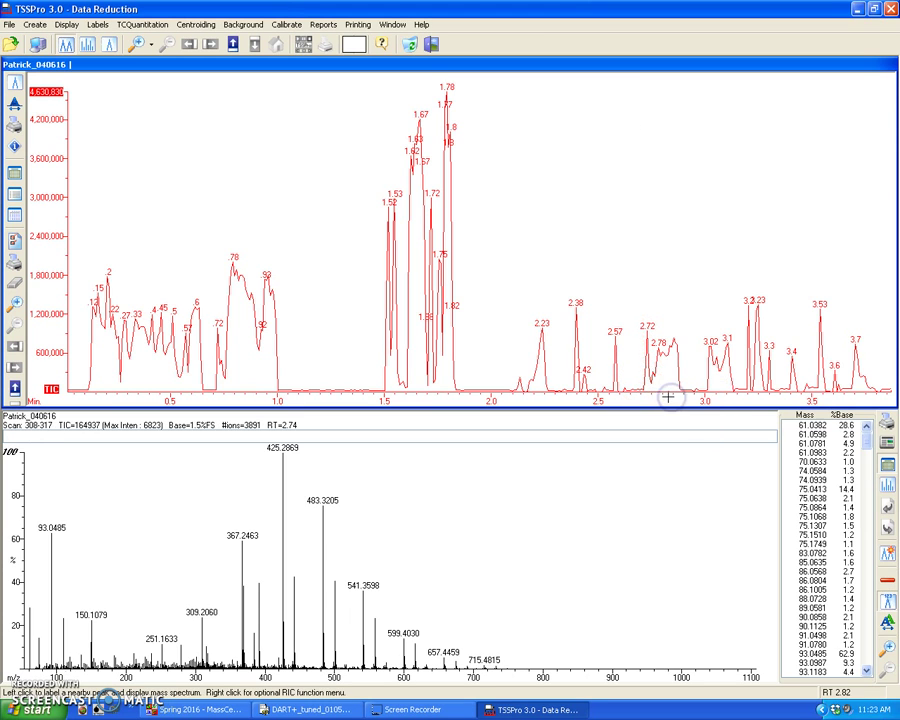
click(884, 581)
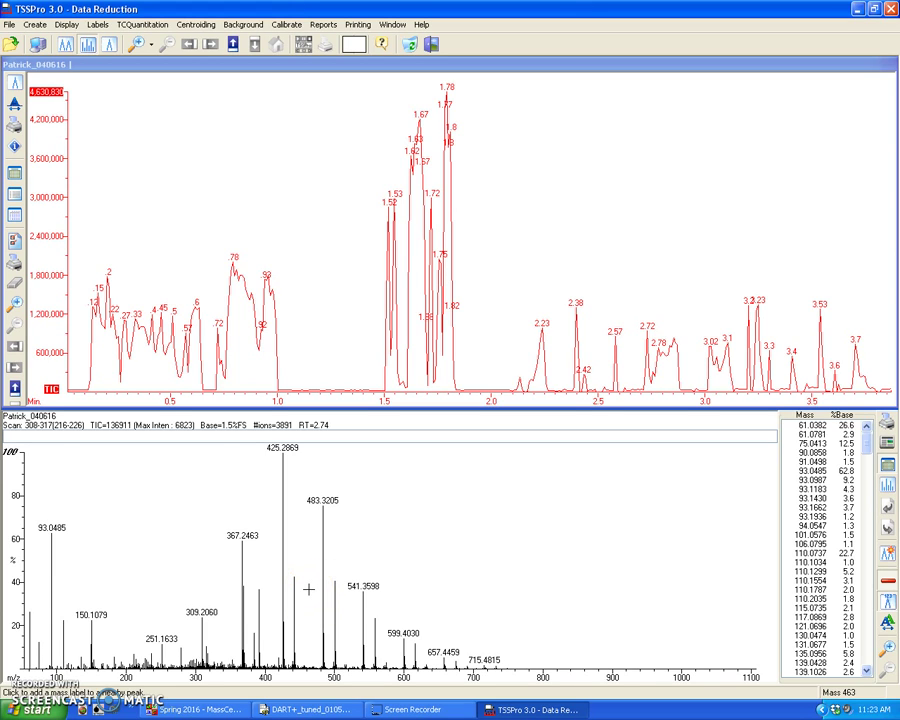
click(32, 668)
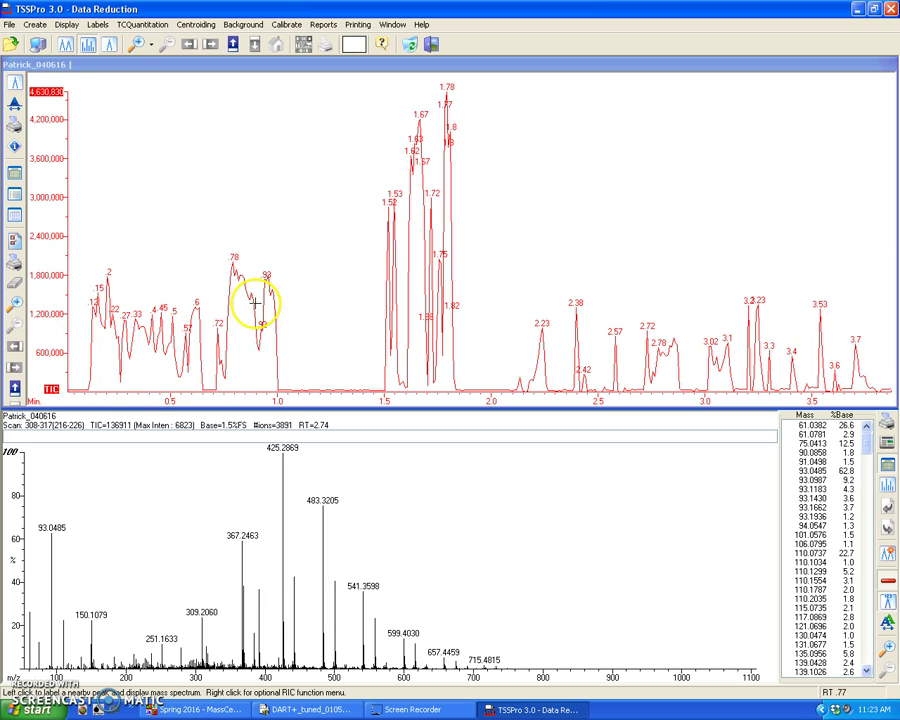
- Examine the mass spectra at several points across the chromatogram peaks between about 0.80 and 0.97 minutes
click(267, 373)
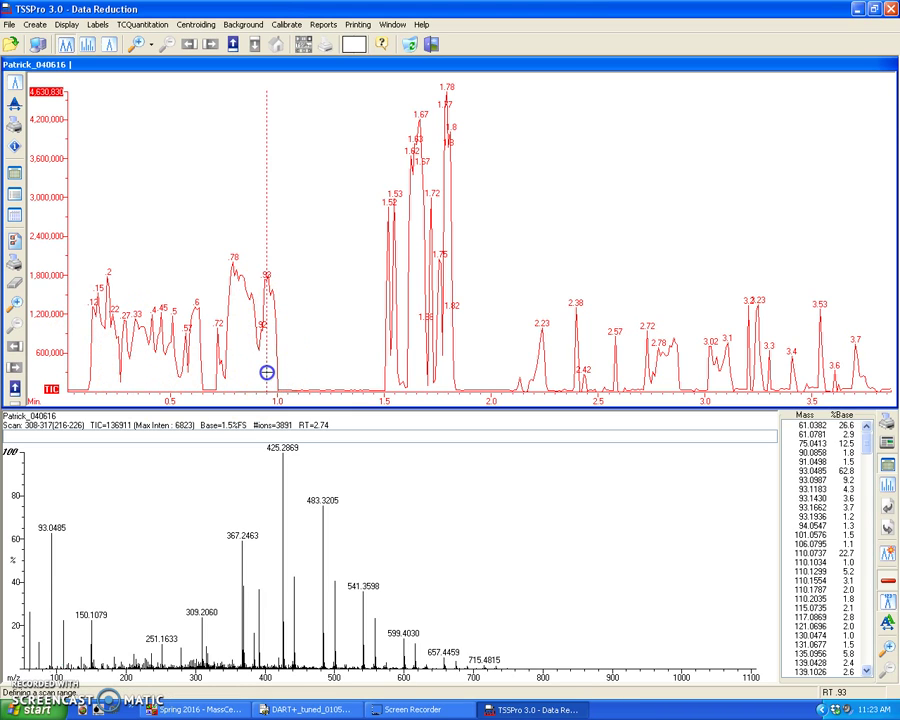
click(271, 366)
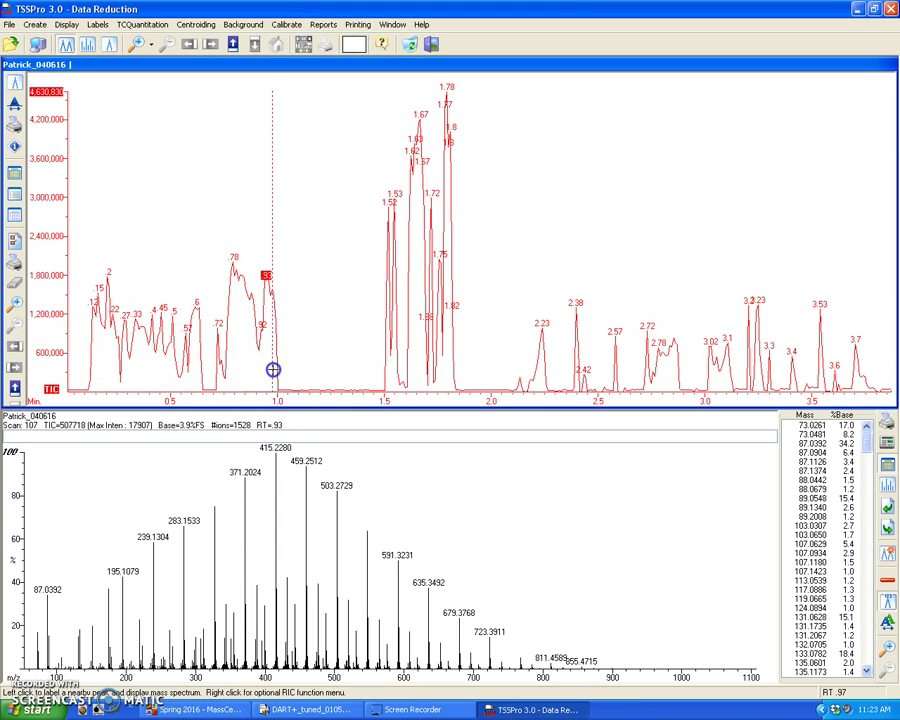
click(267, 364)
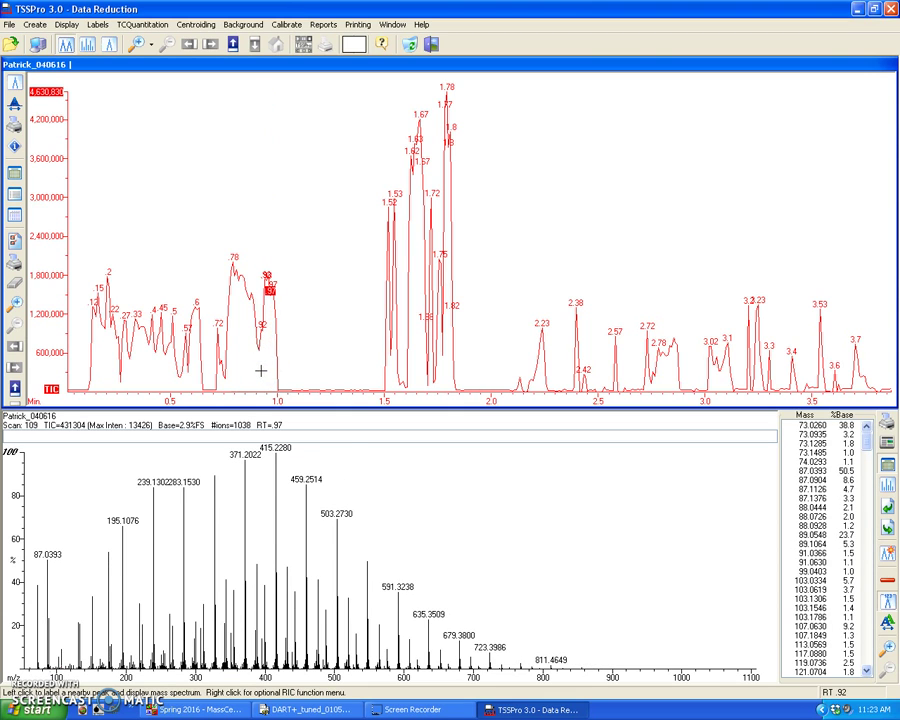
click(260, 371)
click(241, 368)
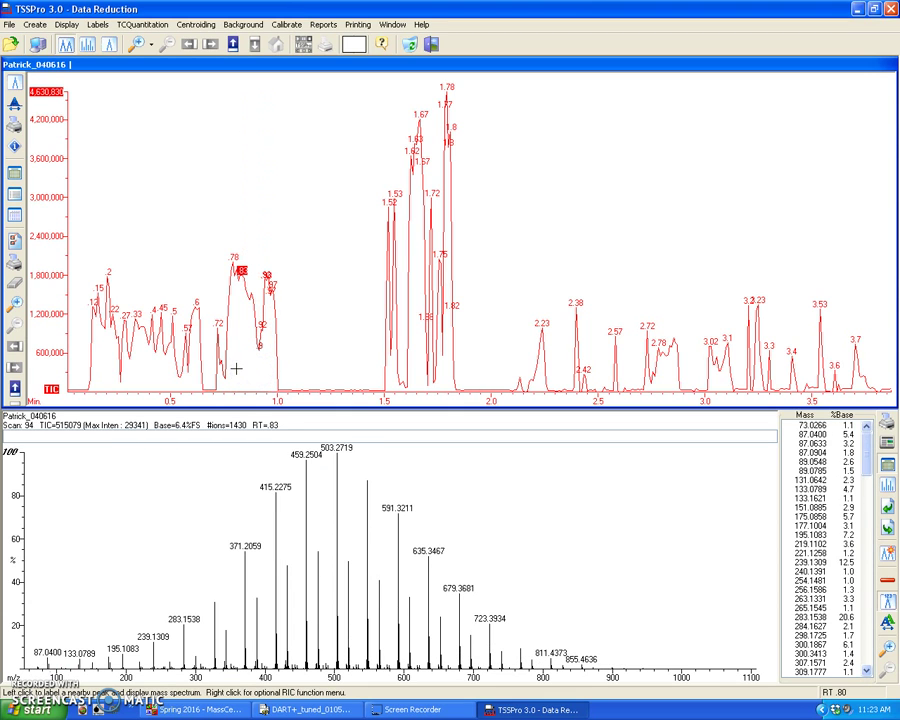
click(234, 367)
click(249, 400)
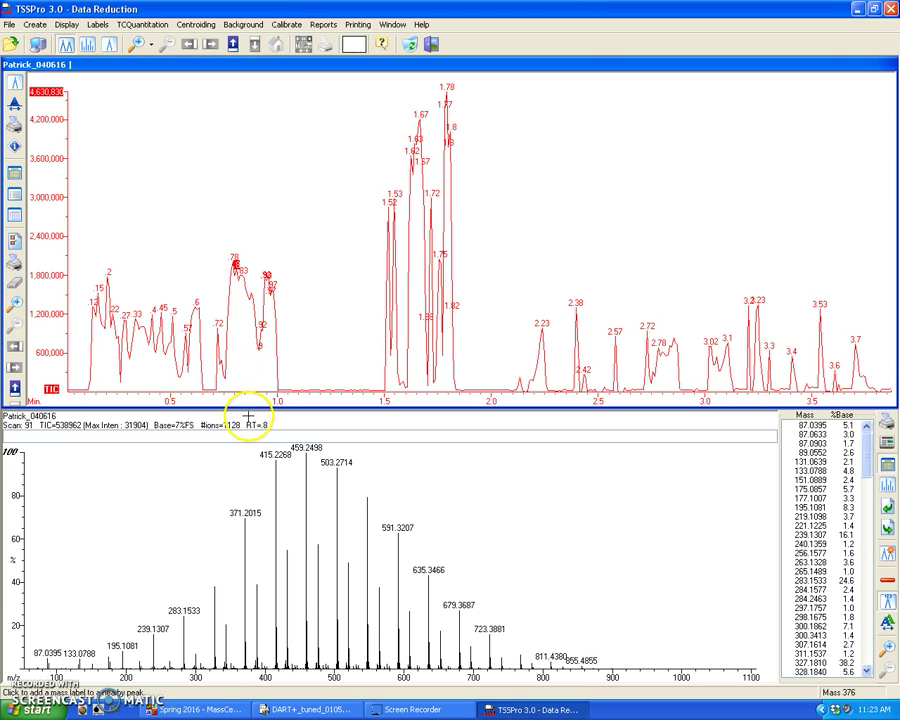
click(268, 410)
click(43, 609)
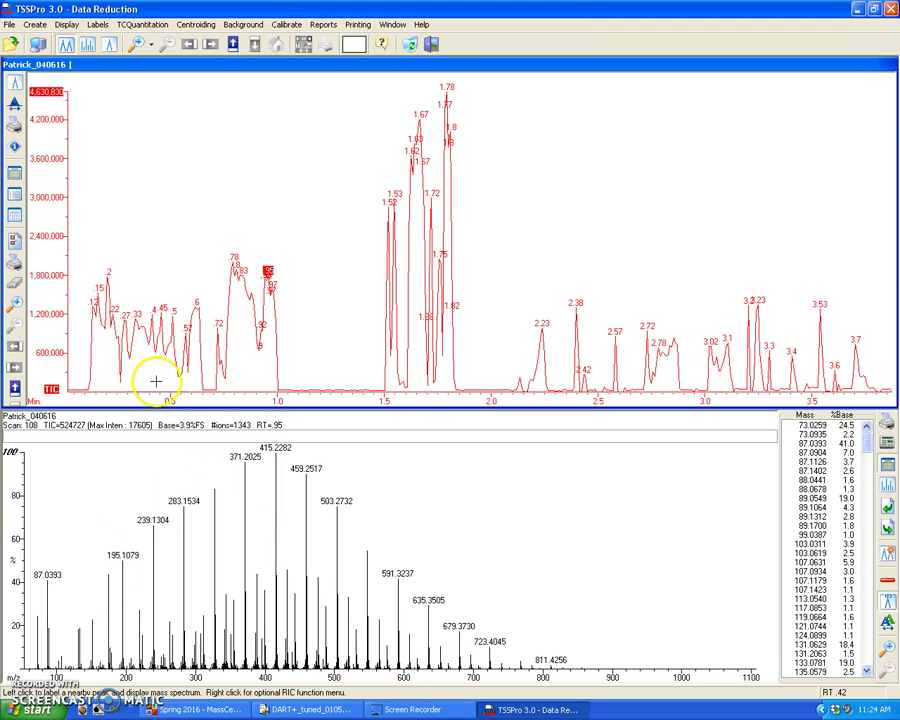
- Average the mass spectra from RT 0.42 to 0.45 and inspect the mass distribution of the averaged spectrum
drag(155, 376, 163, 377)
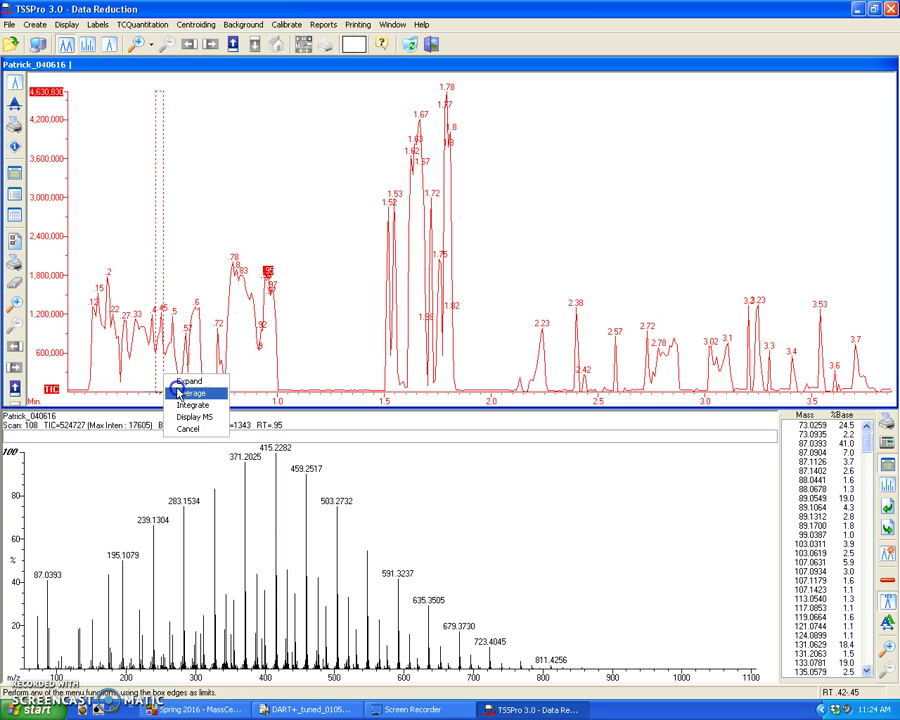
click(182, 393)
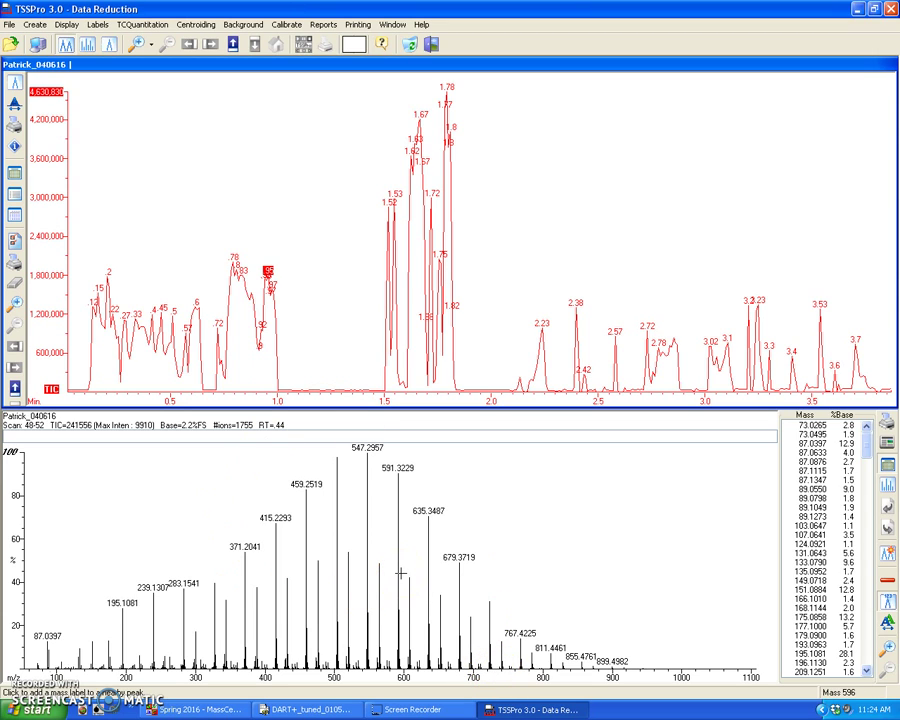
click(176, 364)
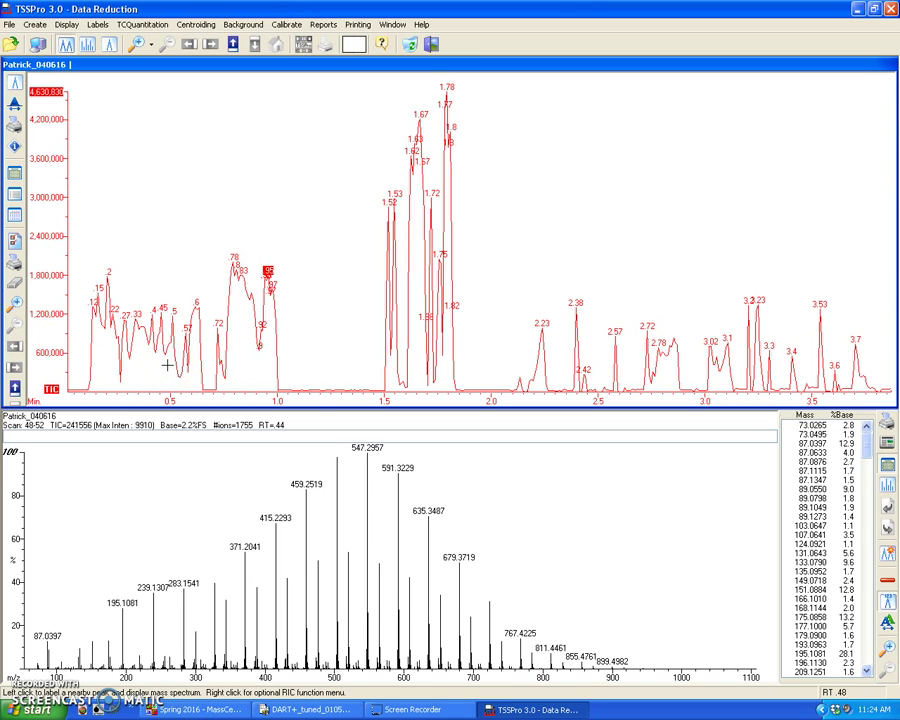
click(161, 366)
click(220, 363)
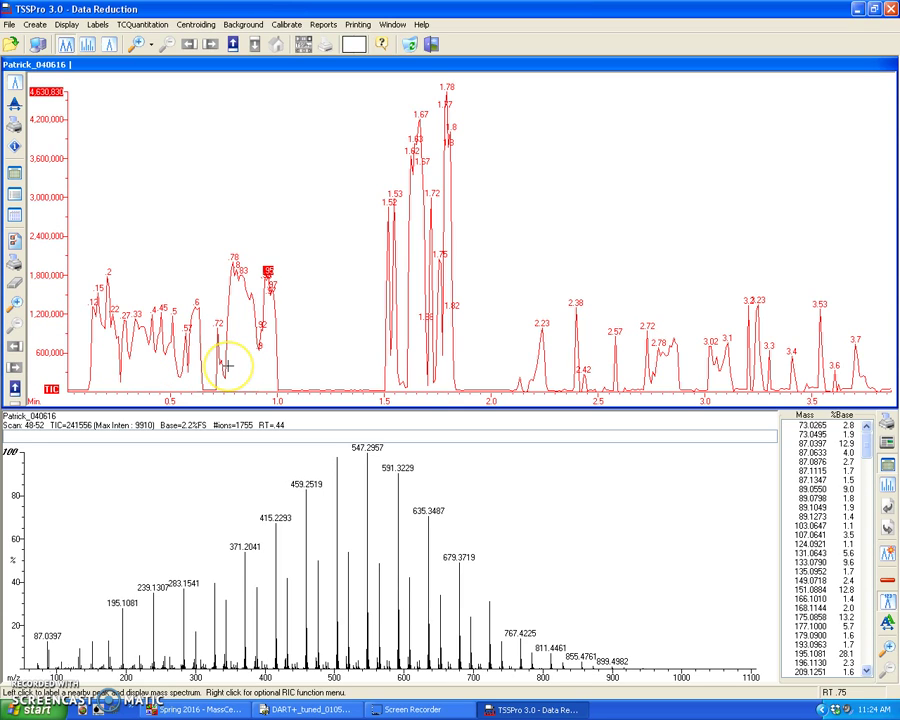
click(96, 370)
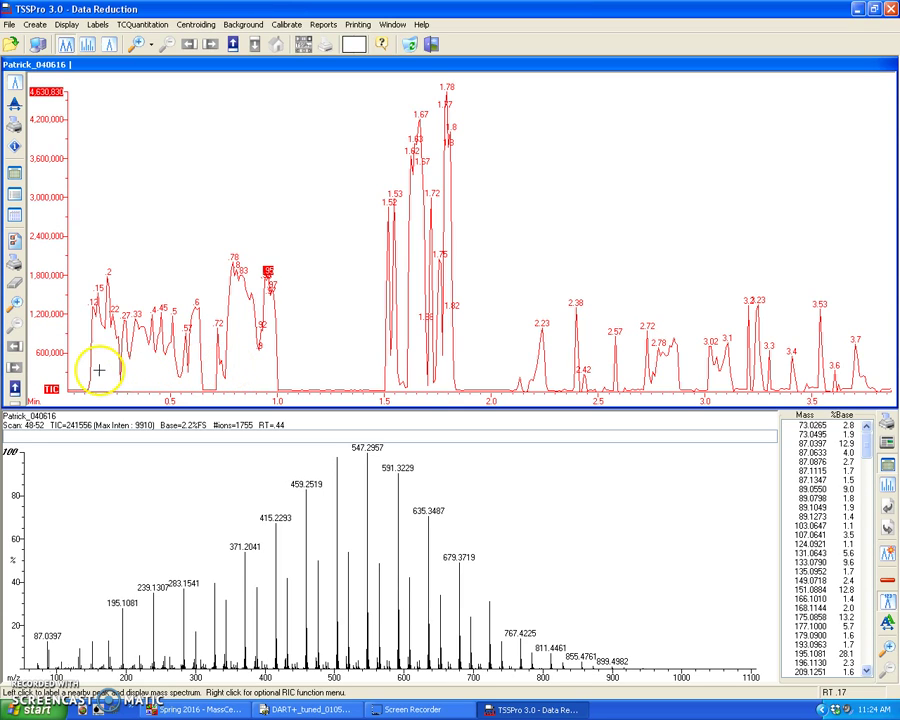
click(181, 476)
click(40, 622)
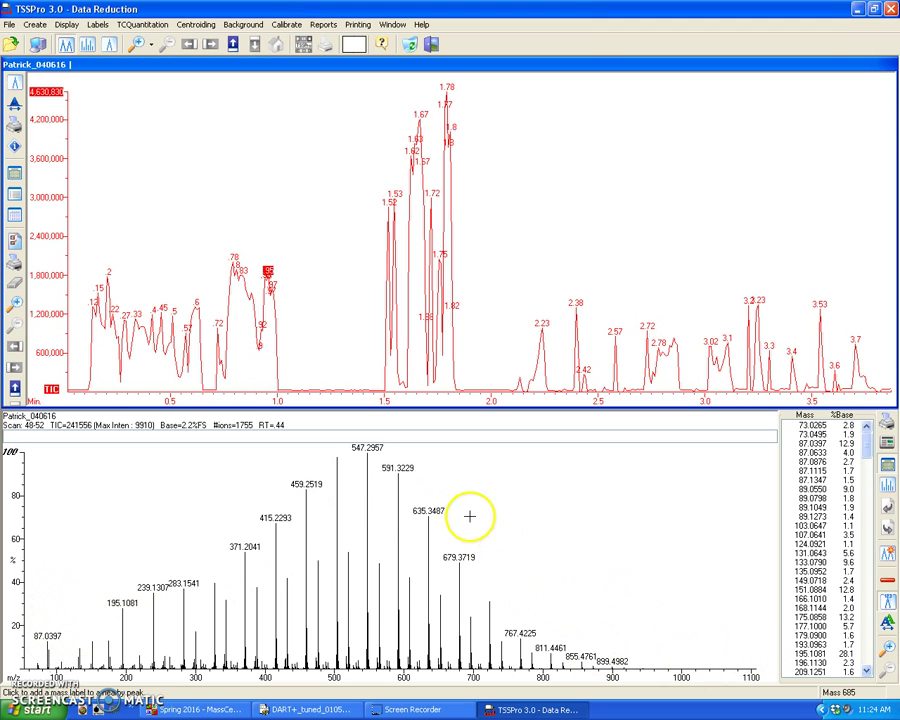
- Select RT 0.40 to 0.45 on the chromatogram and average the mass spectra of scans 106 to 114 around RT 0.97
drag(153, 375, 164, 370)
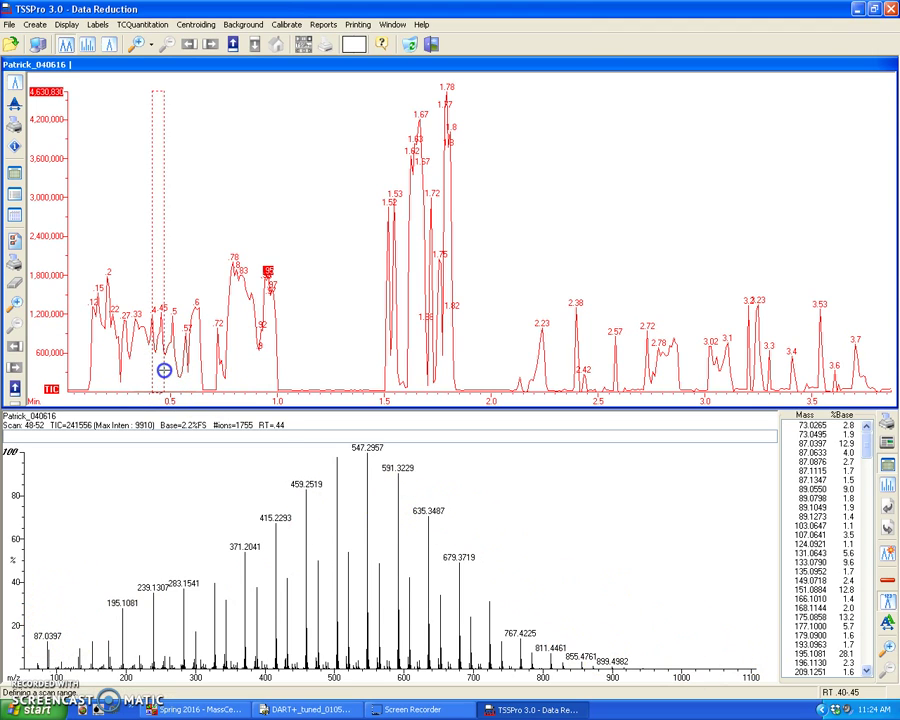
right_click(163, 370)
click(200, 384)
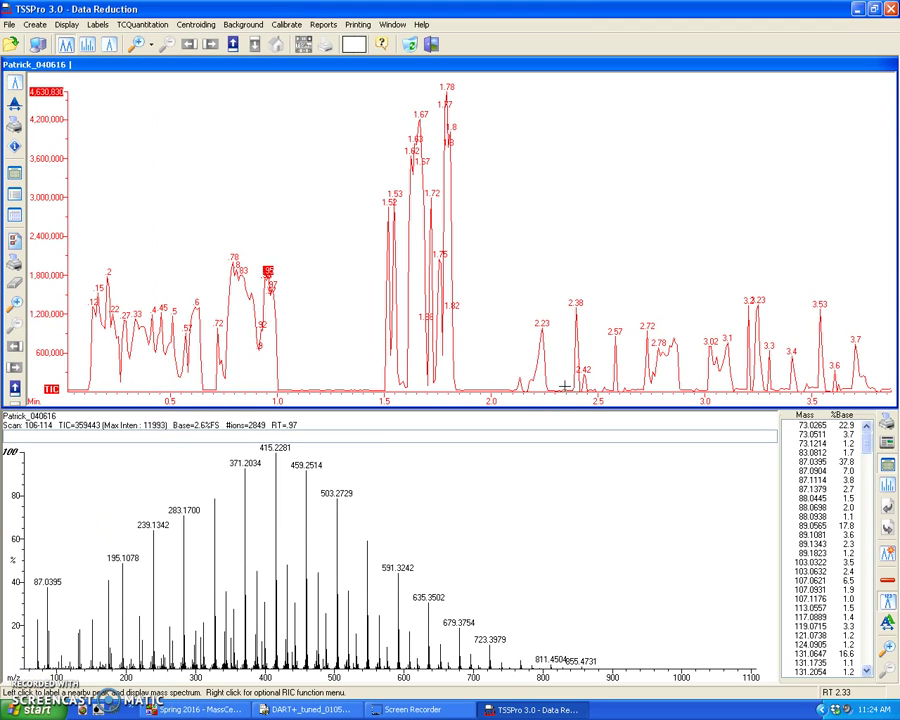
- Average the mass spectra from RT 2.78 to 2.85, and average scans 91 to 100 around RT 0.84 for comparison
drag(658, 376, 675, 376)
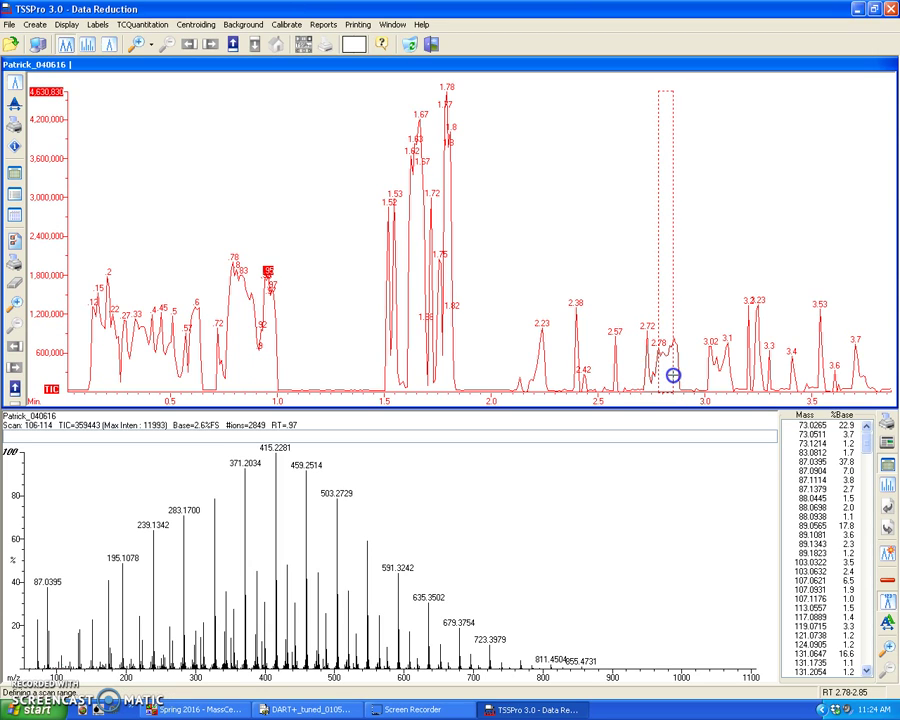
right_click(673, 376)
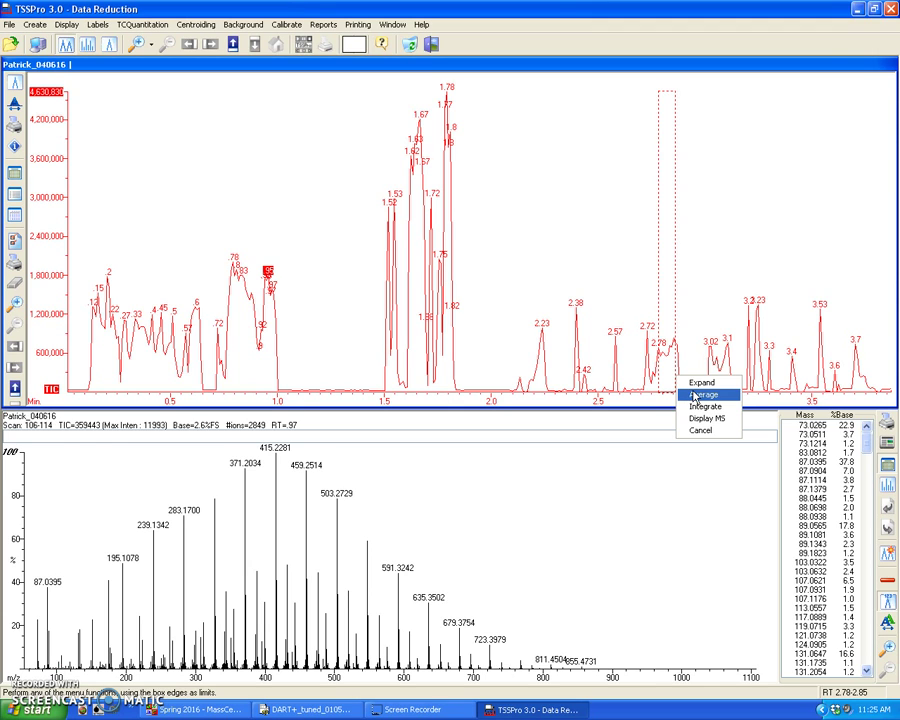
click(704, 395)
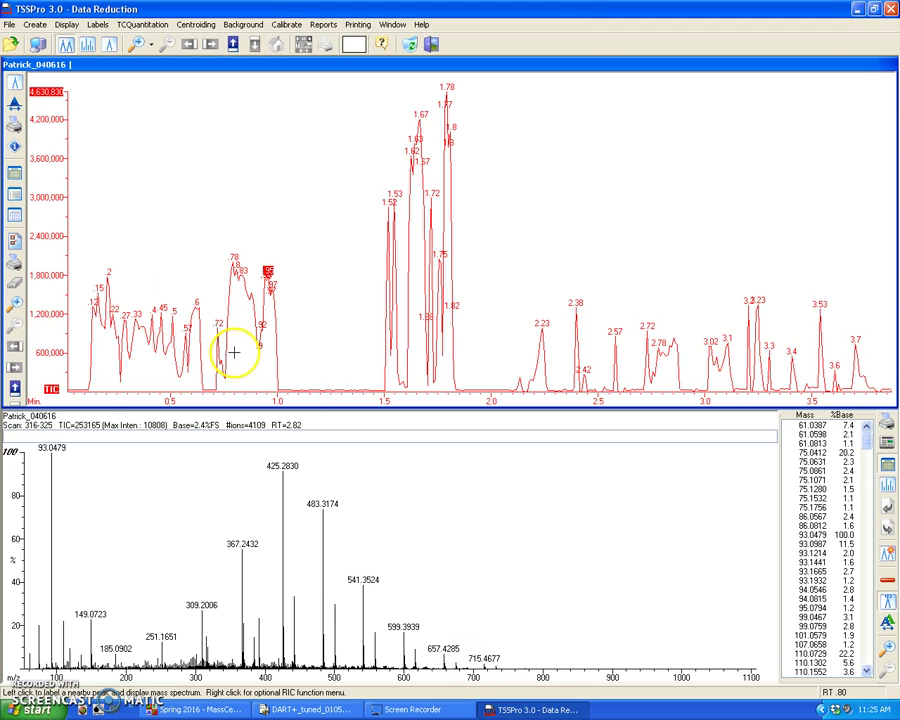
drag(236, 368, 253, 370)
click(270, 389)
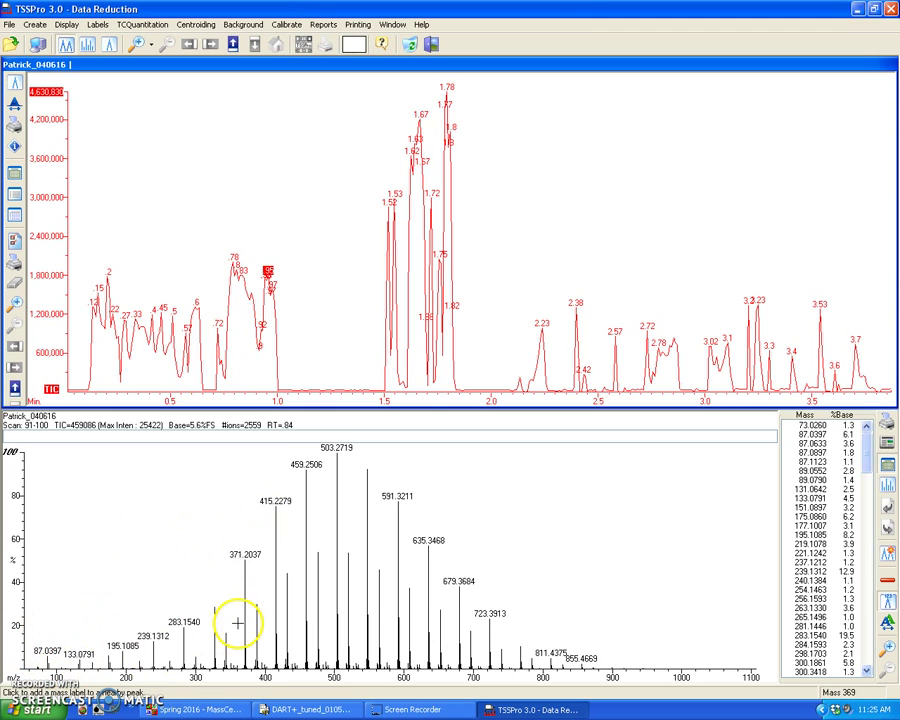
- Average the mass spectra of scans 46 to 50 around RT 0.42
drag(153, 378, 160, 378)
click(186, 398)
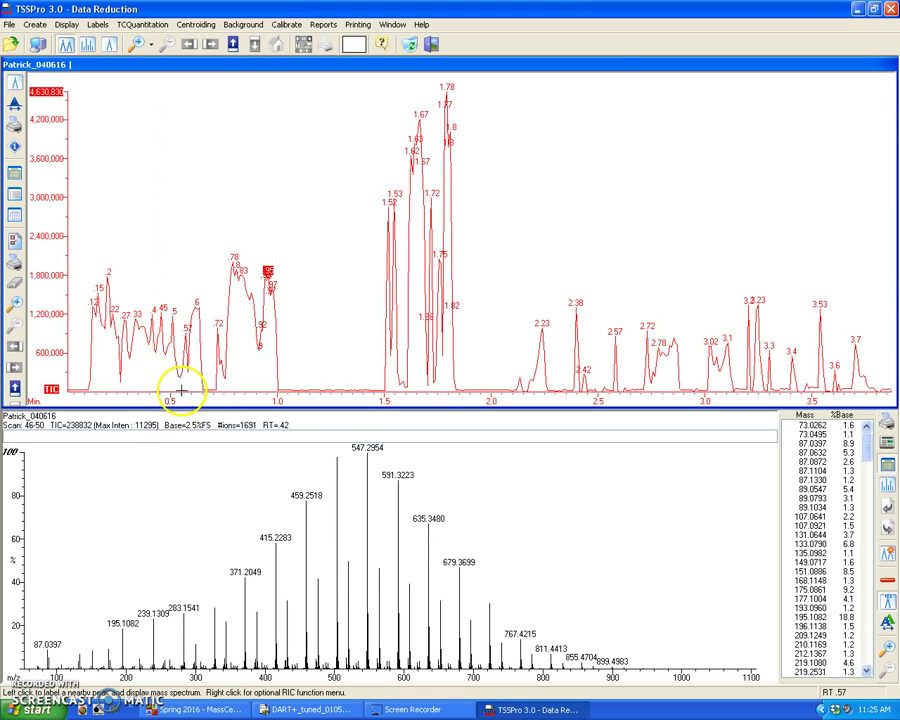
- Average the mass spectra of scans 105 to 110 around RT 0.94 and subtract the background of scans 216 to 226
drag(259, 378, 273, 368)
click(290, 377)
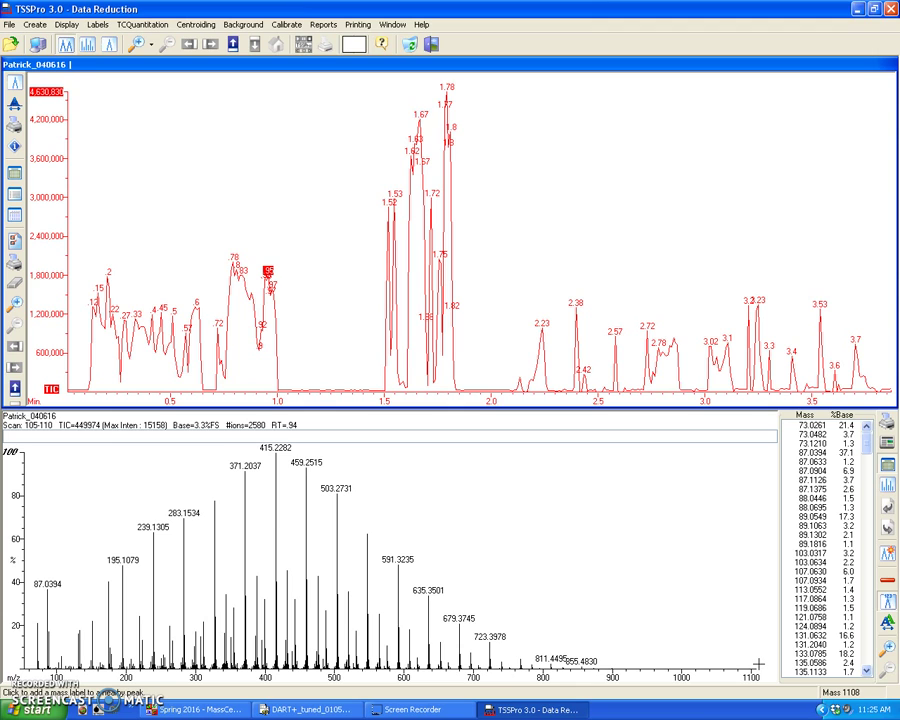
click(890, 588)
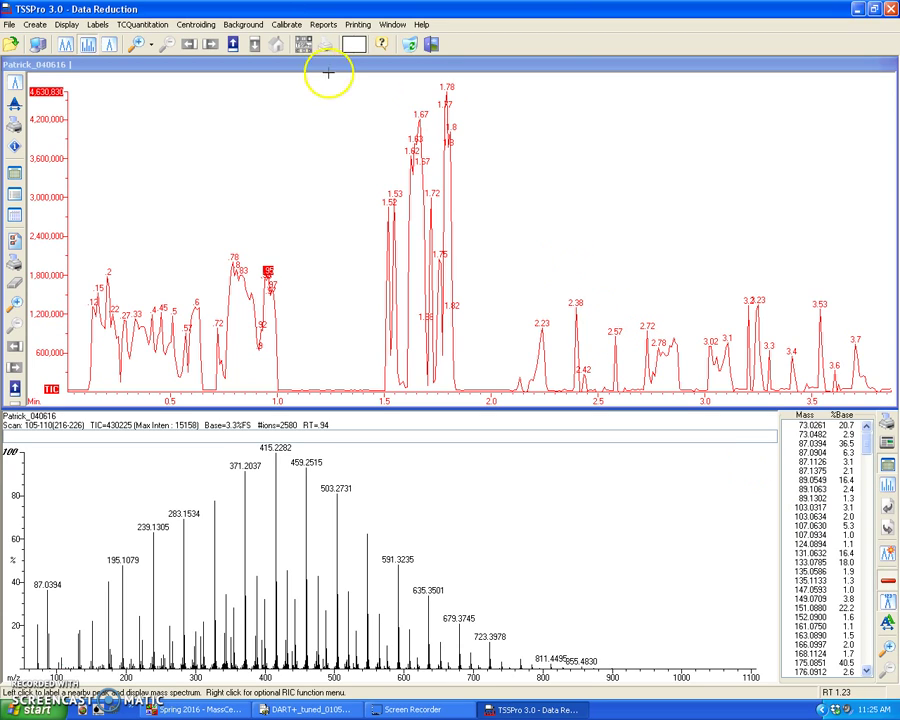
- Create a new calibration table with the current spectrum, declining to change the preferences for the missed reference mass 988
click(288, 25)
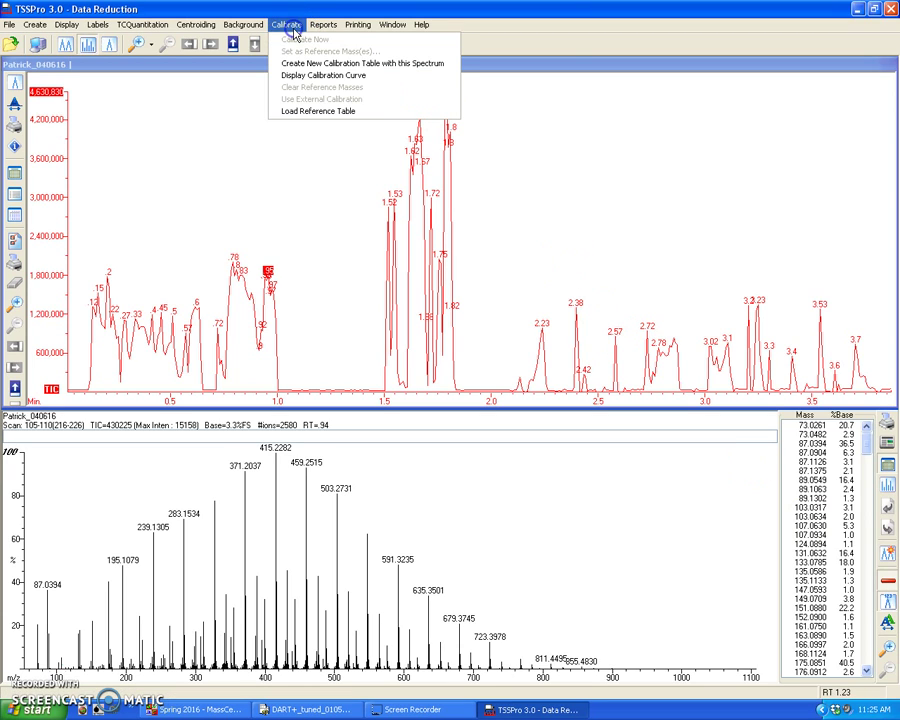
click(327, 64)
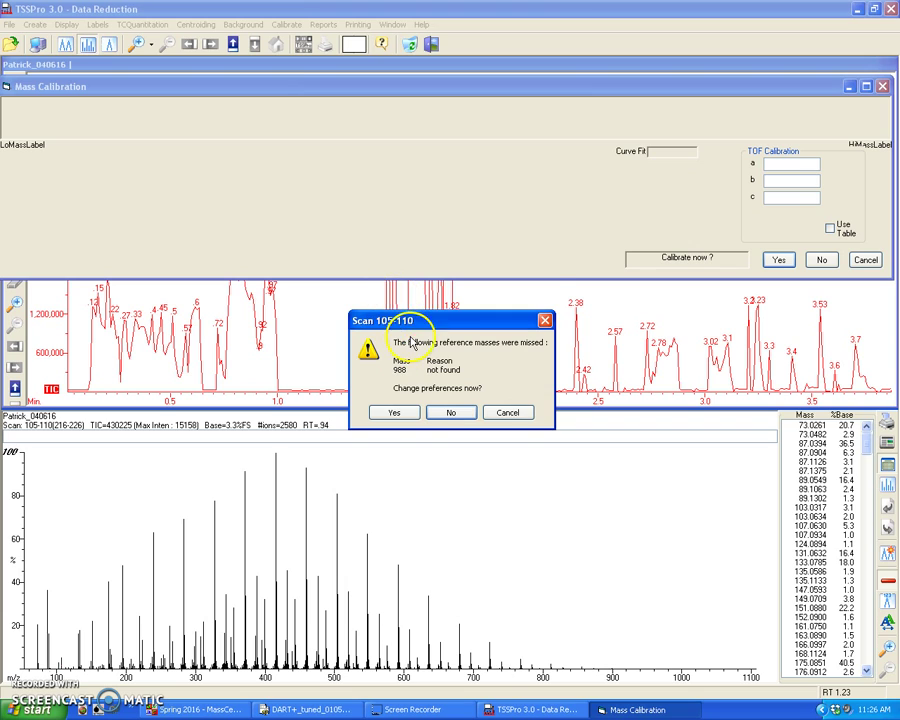
drag(428, 321, 431, 252)
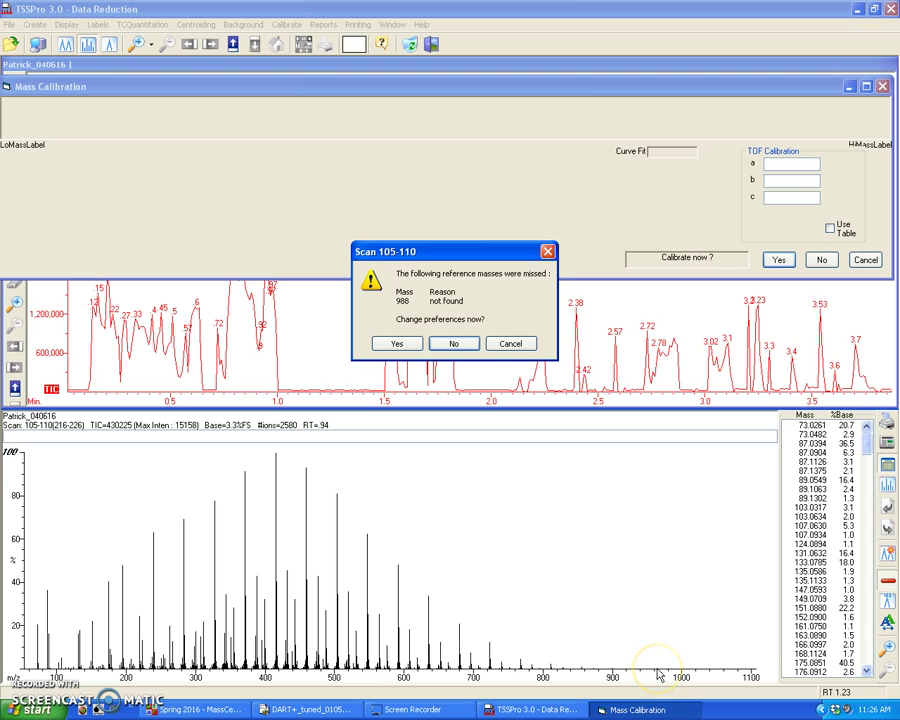
click(656, 671)
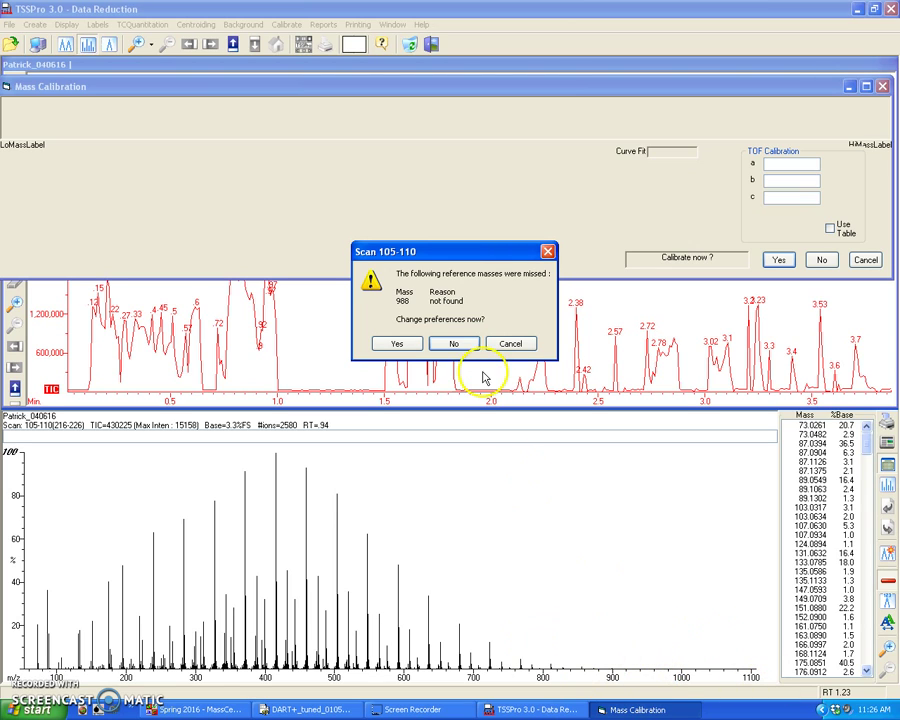
drag(506, 249, 519, 232)
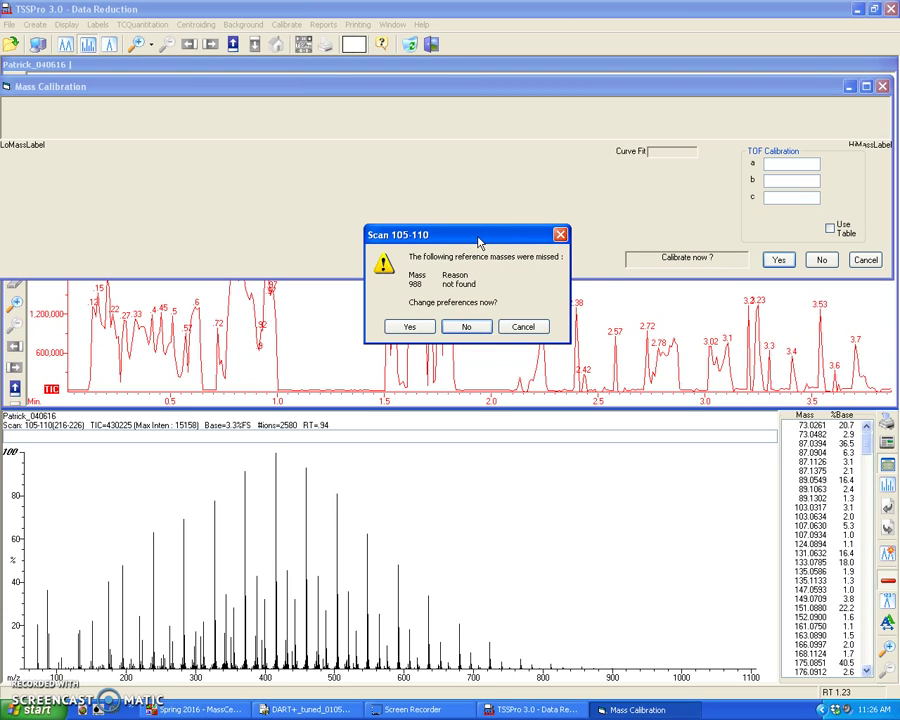
click(478, 241)
click(456, 332)
click(465, 330)
click(465, 329)
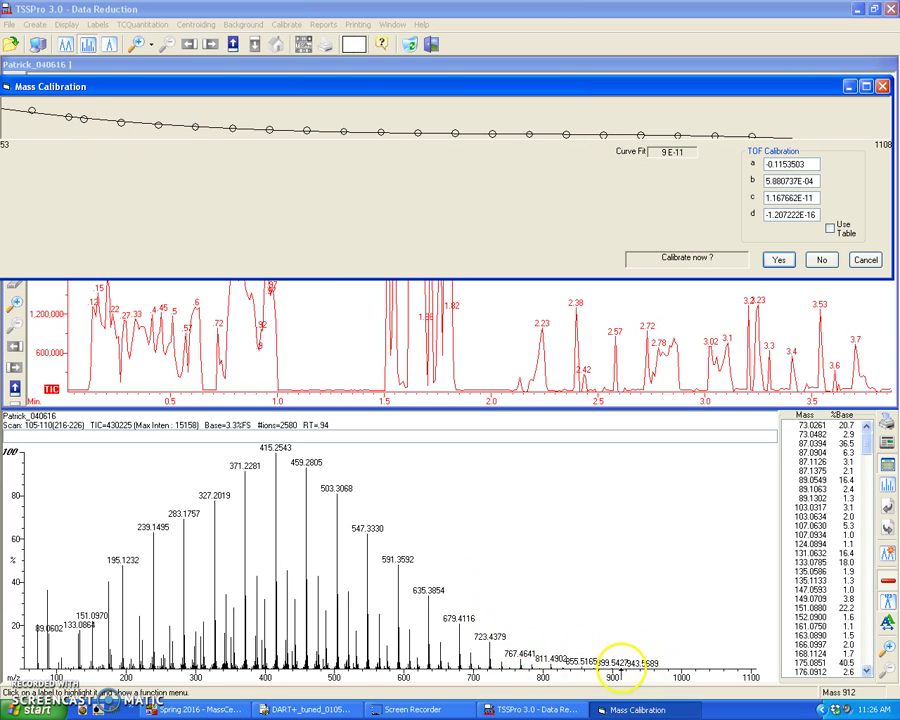
- Expand the spectrum to about masses 735 to 976, and delete and re-add the 943.5689 reference mass label
drag(498, 652, 666, 654)
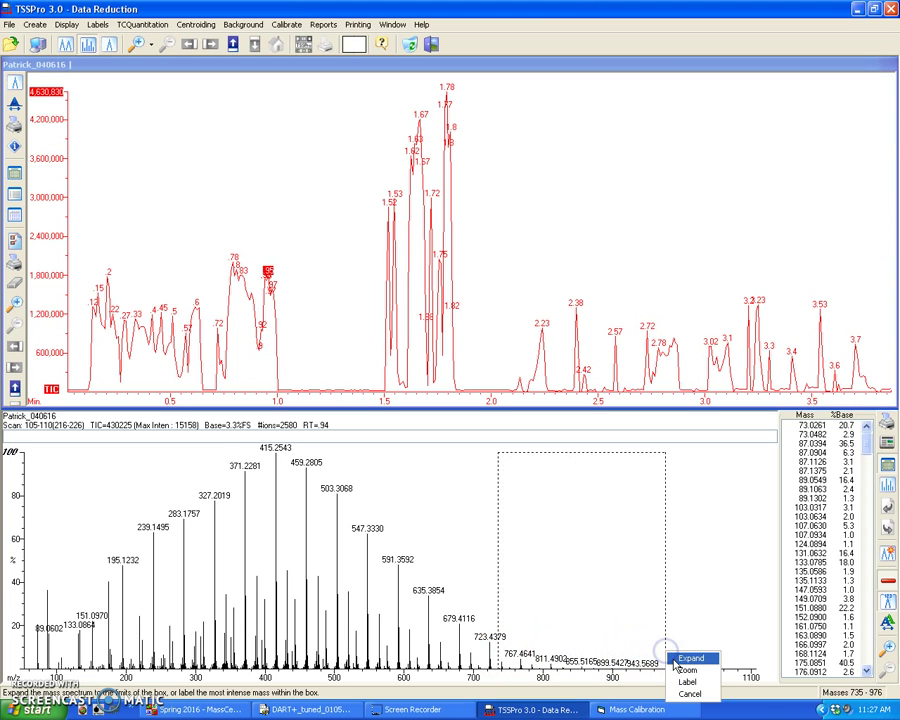
click(678, 660)
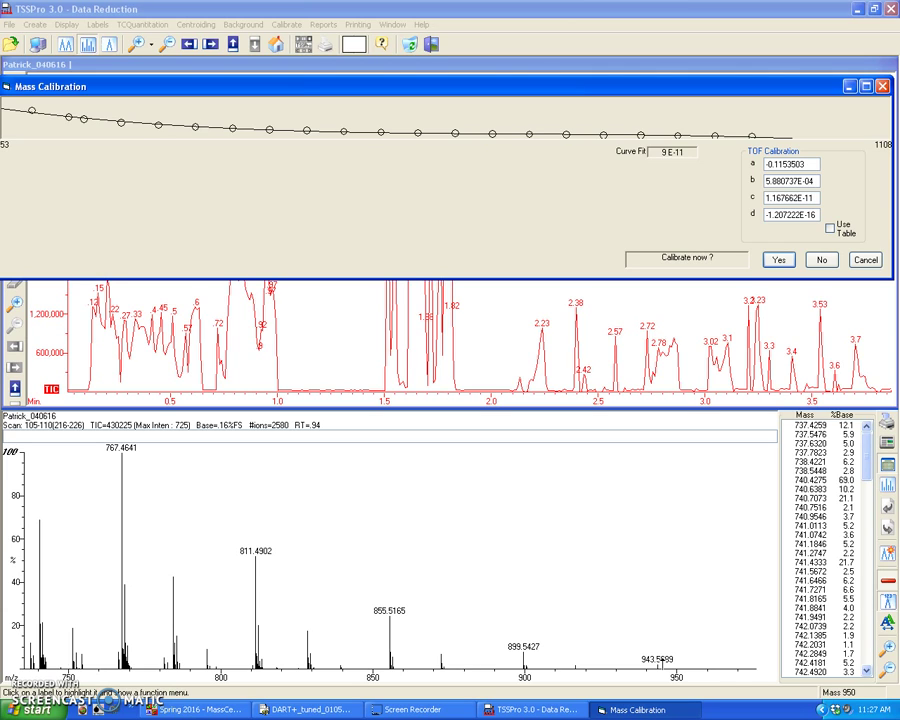
click(657, 662)
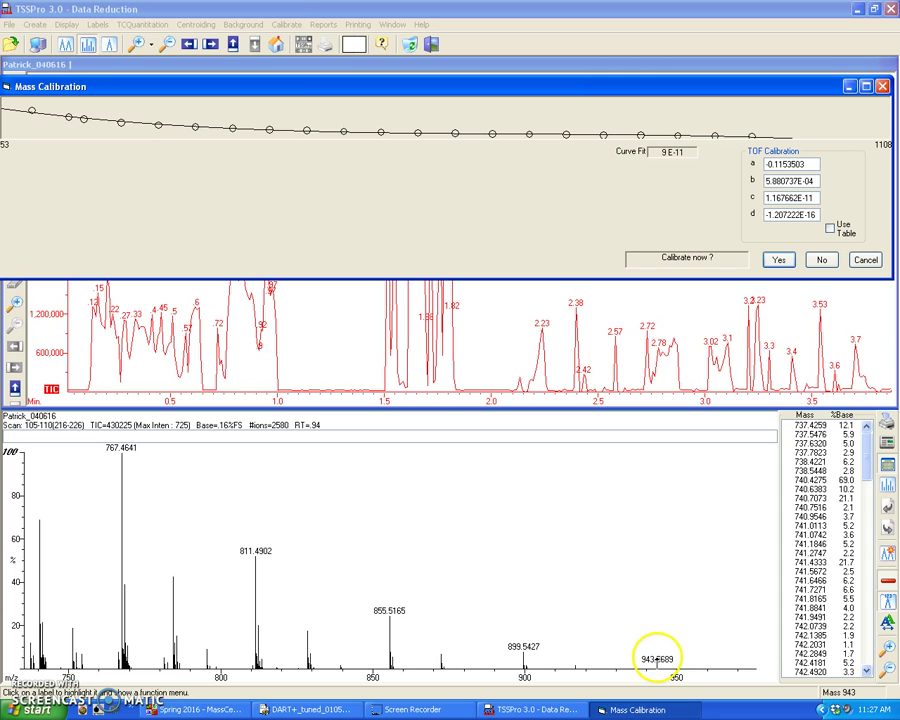
click(657, 660)
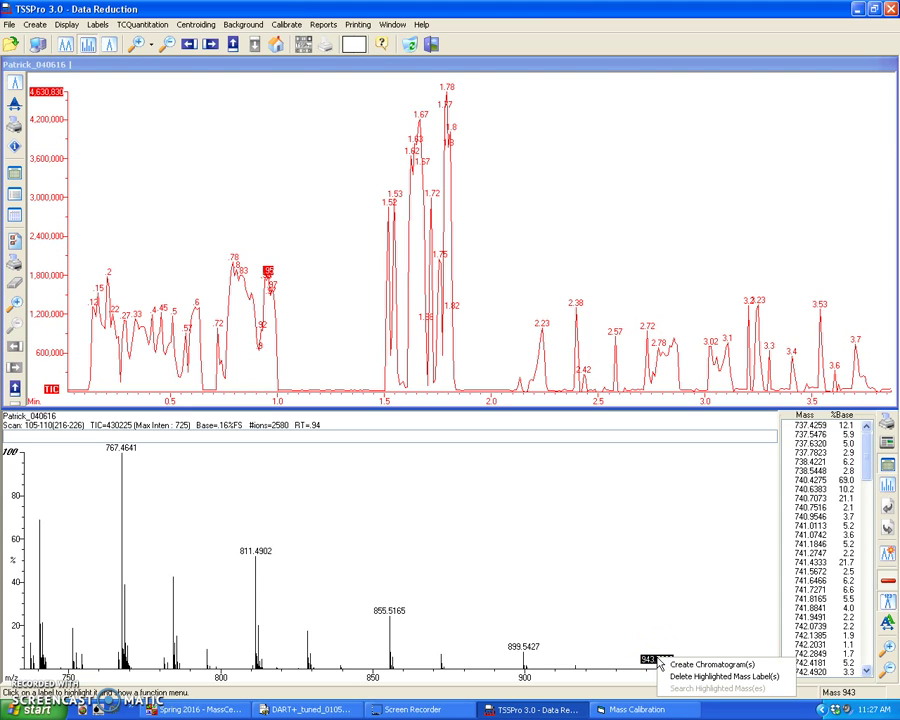
click(686, 679)
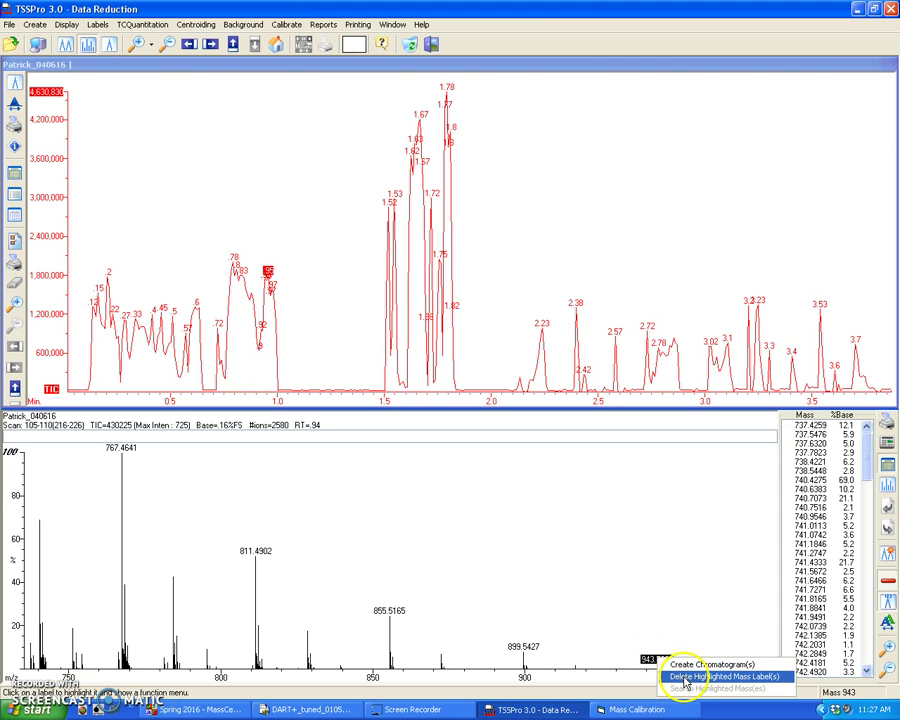
click(684, 677)
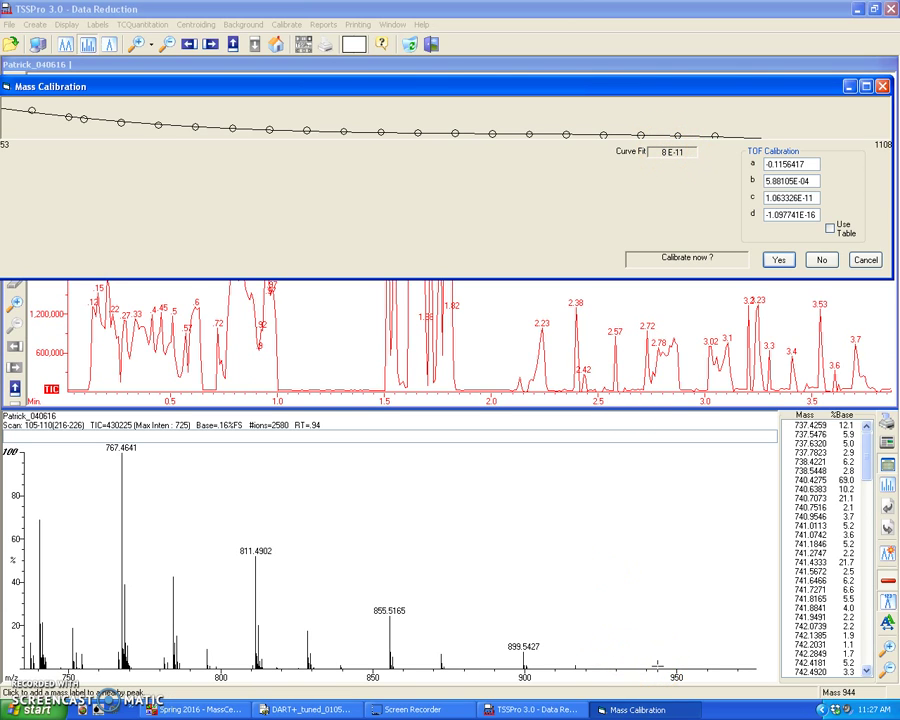
click(657, 663)
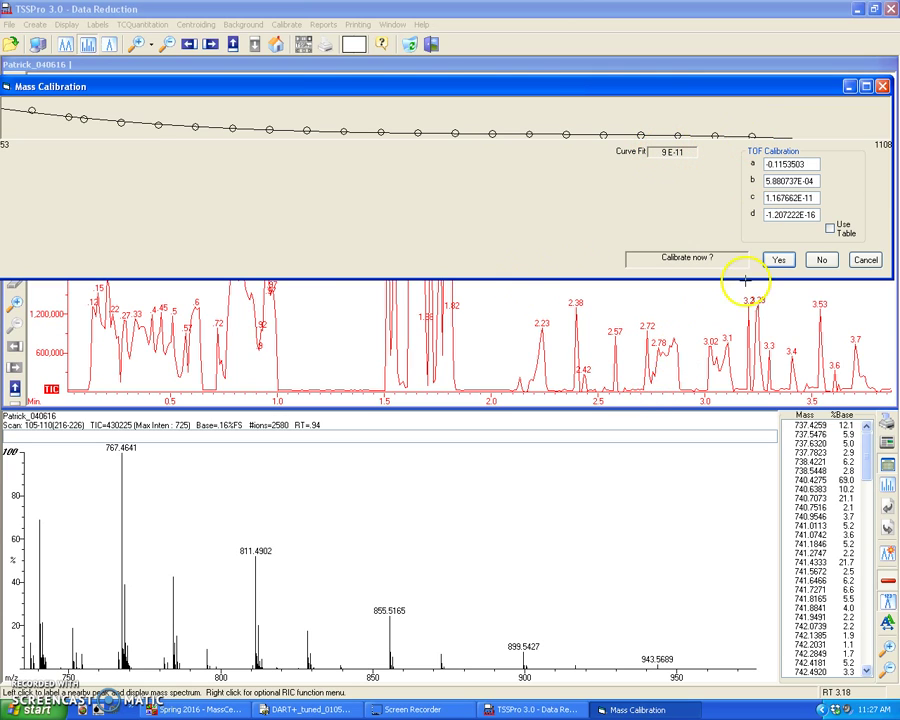
- Run the mass calibration, accept the new TOF calibration values and store them in the data file
click(778, 260)
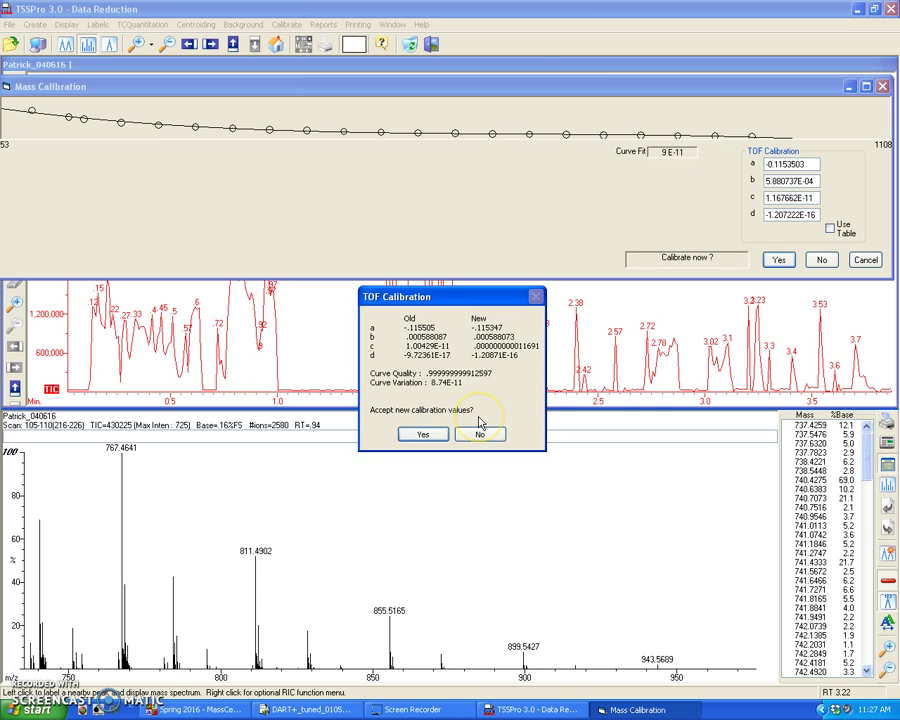
click(423, 434)
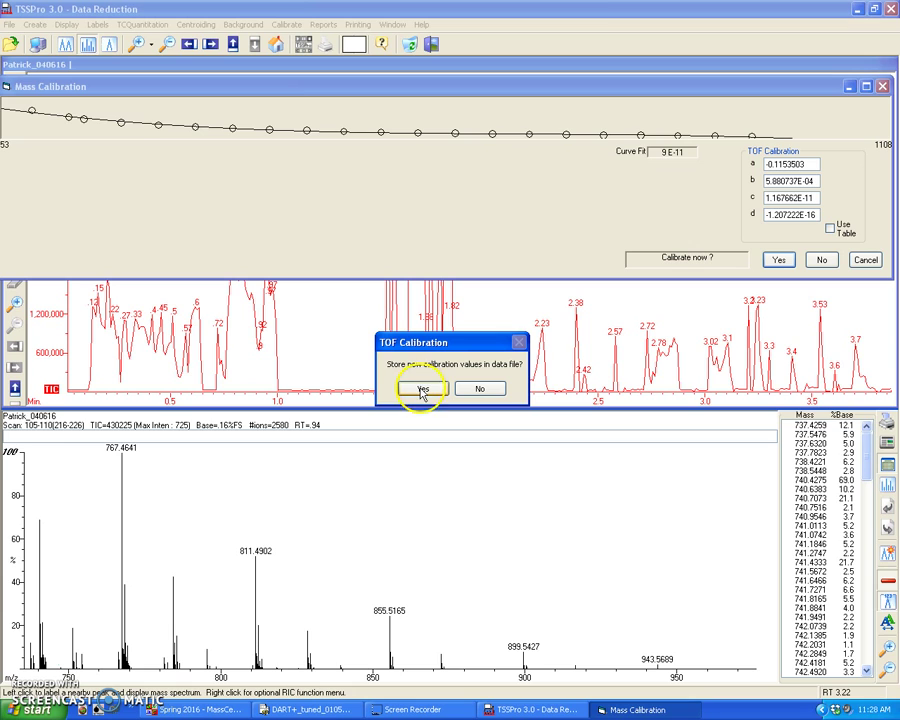
click(422, 389)
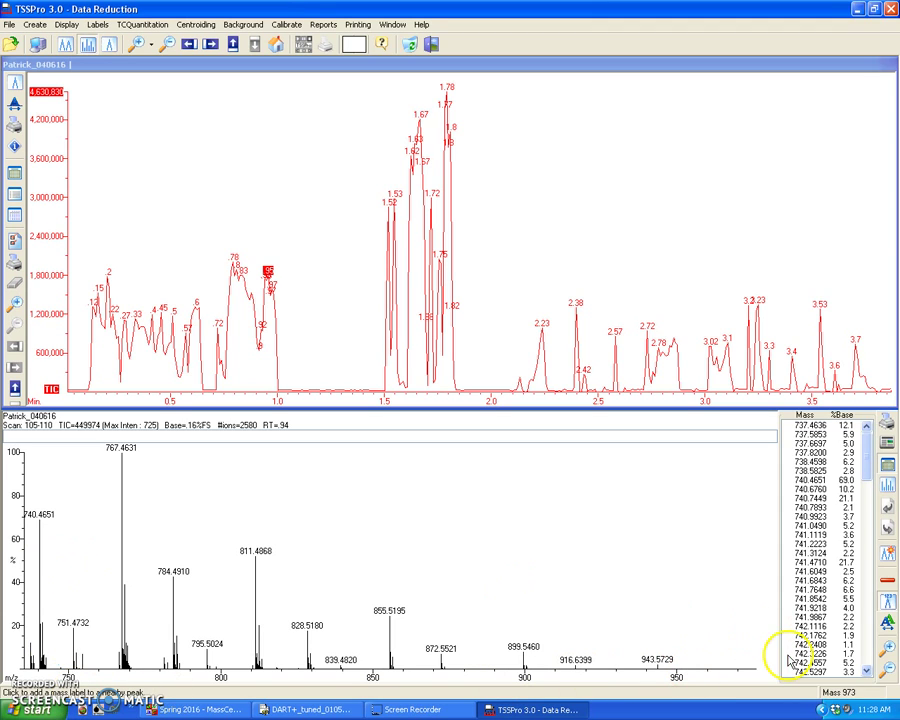
- Restore the full mass range and average the mass spectra from RT 1.50 to 1.55
click(277, 47)
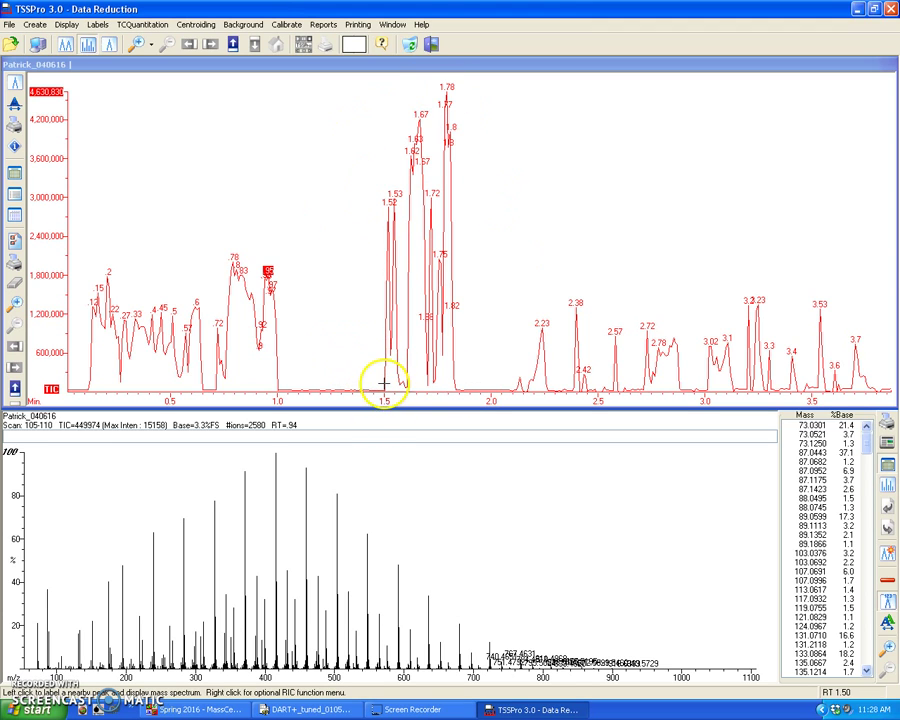
drag(385, 378, 397, 377)
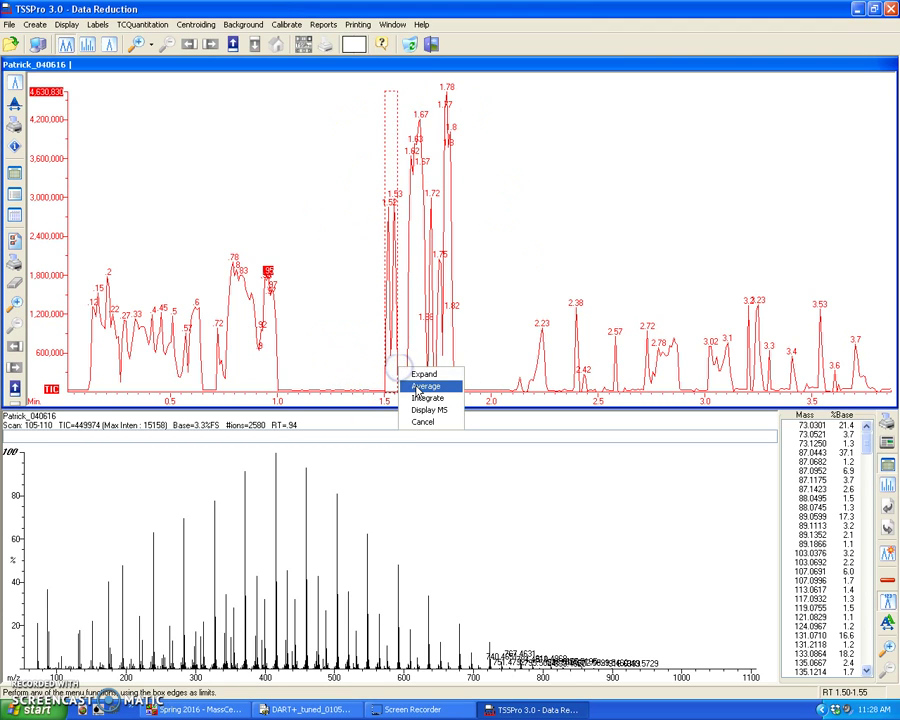
click(418, 387)
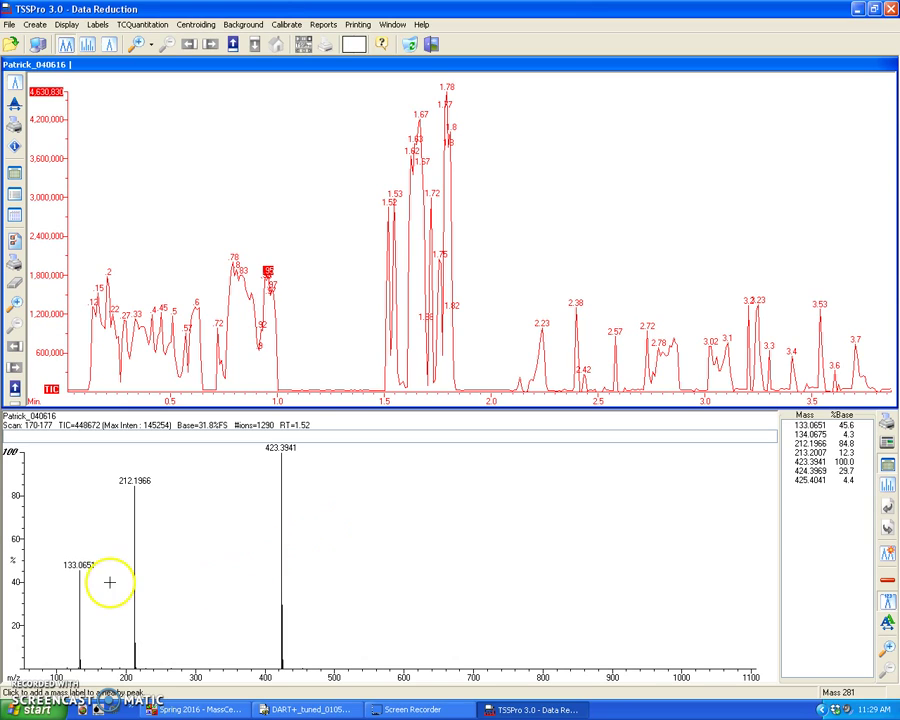
- Expand the averaged spectrum to masses 63 to 500 and hide its tabular mass list
drag(31, 613, 334, 547)
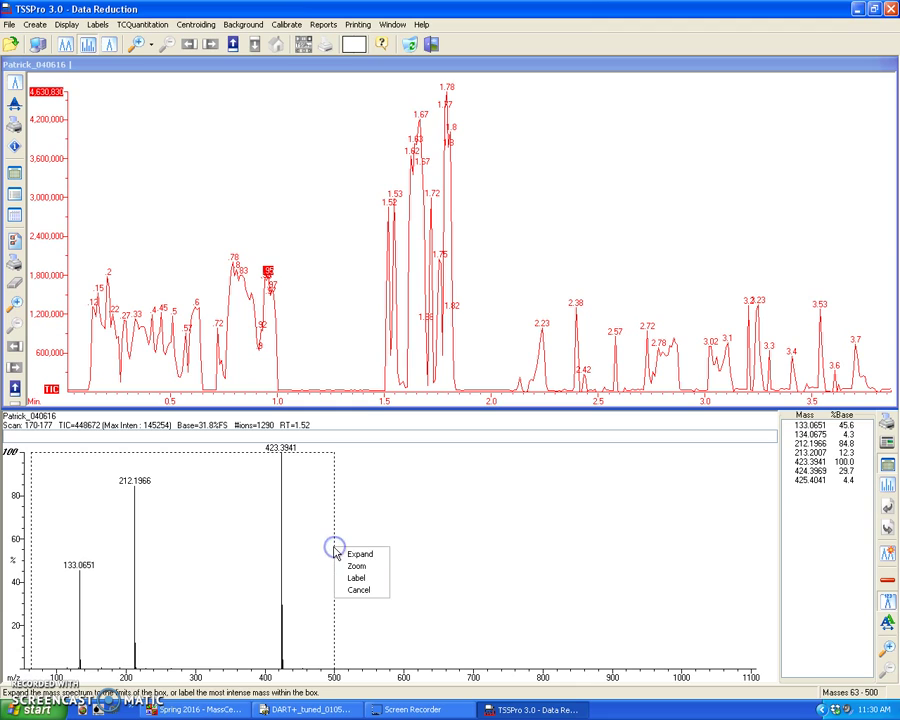
click(354, 550)
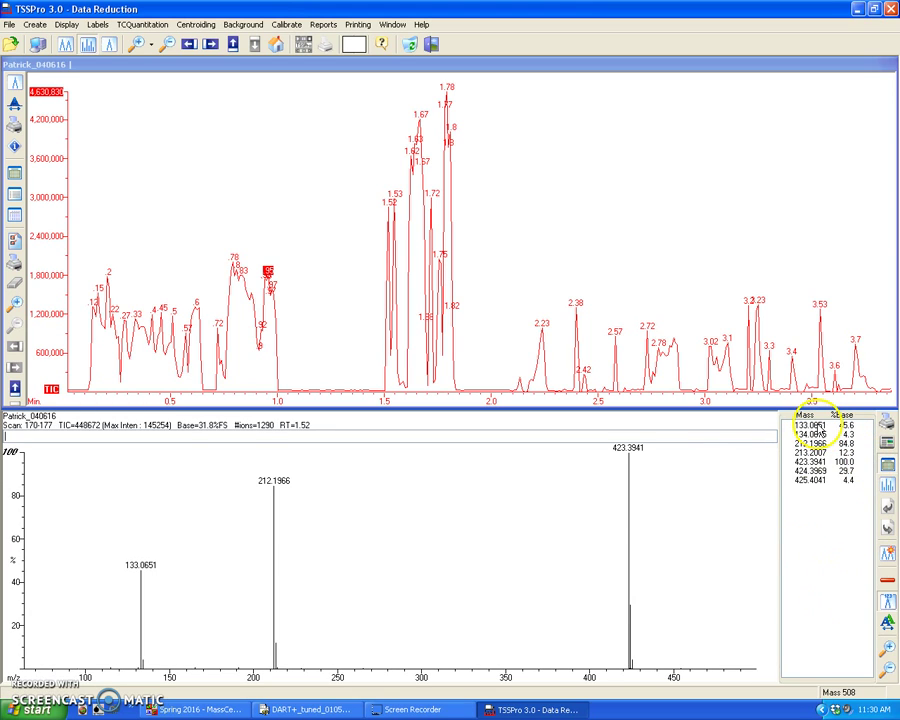
click(886, 470)
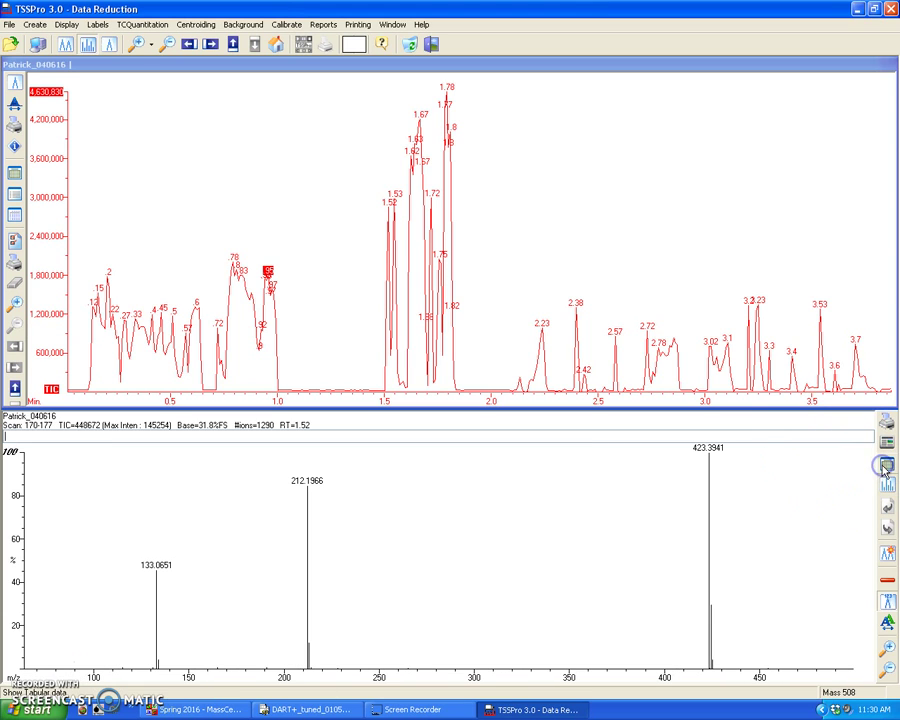
- Label the isotope peaks at 424.3969, 425.4041, 213.2007 and 134.0675, moving the labels clear of the peaks
click(710, 606)
drag(710, 606, 790, 543)
click(712, 656)
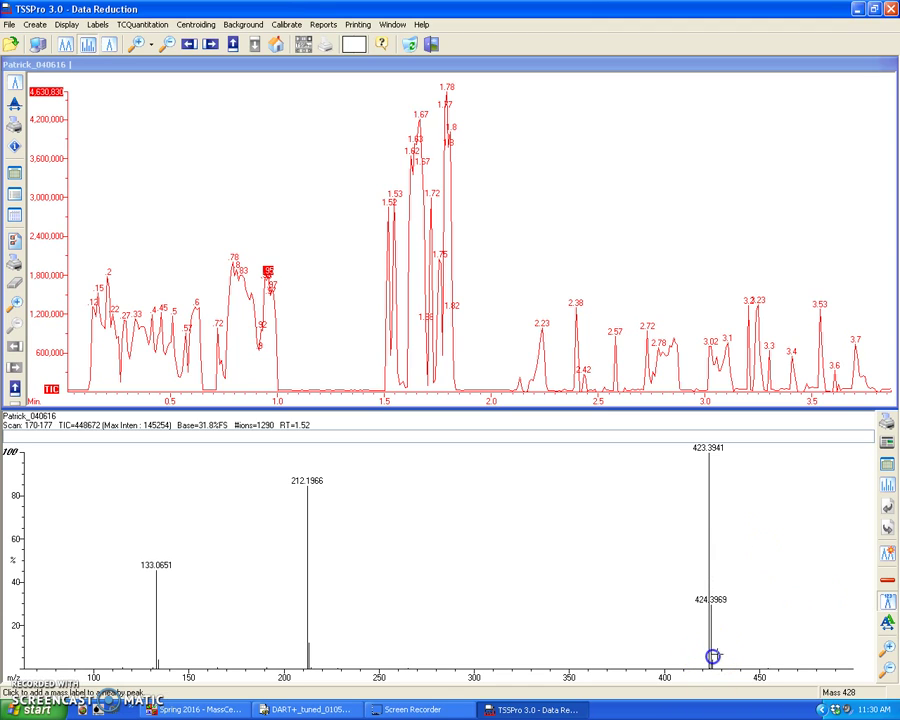
drag(712, 656, 714, 654)
mouse_move(748, 588)
mouse_down()
mouse_move(760, 584)
mouse_move(757, 575)
mouse_up()
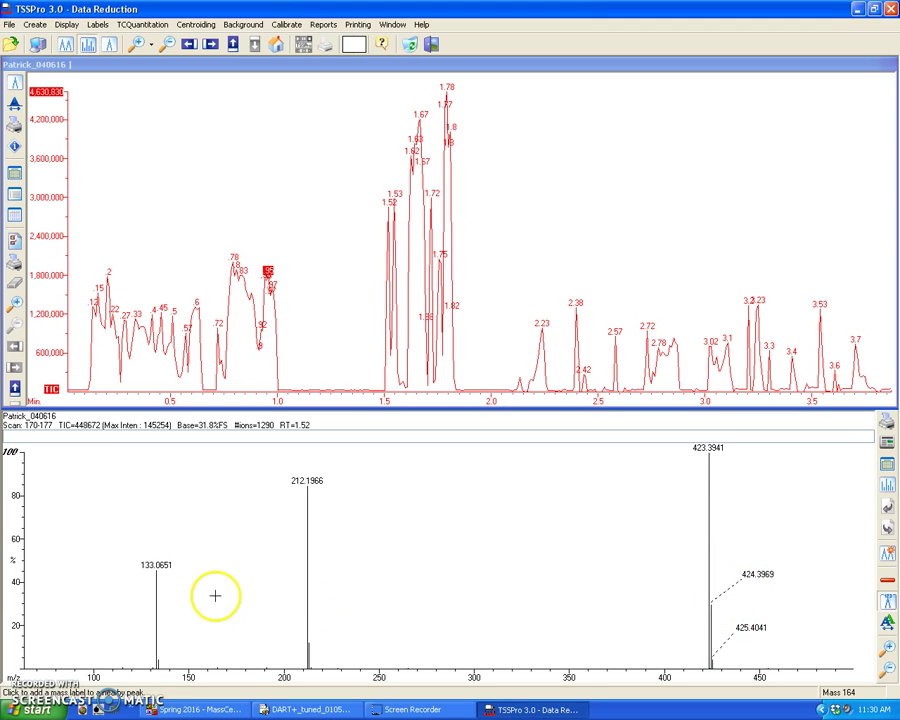
click(311, 634)
click(158, 652)
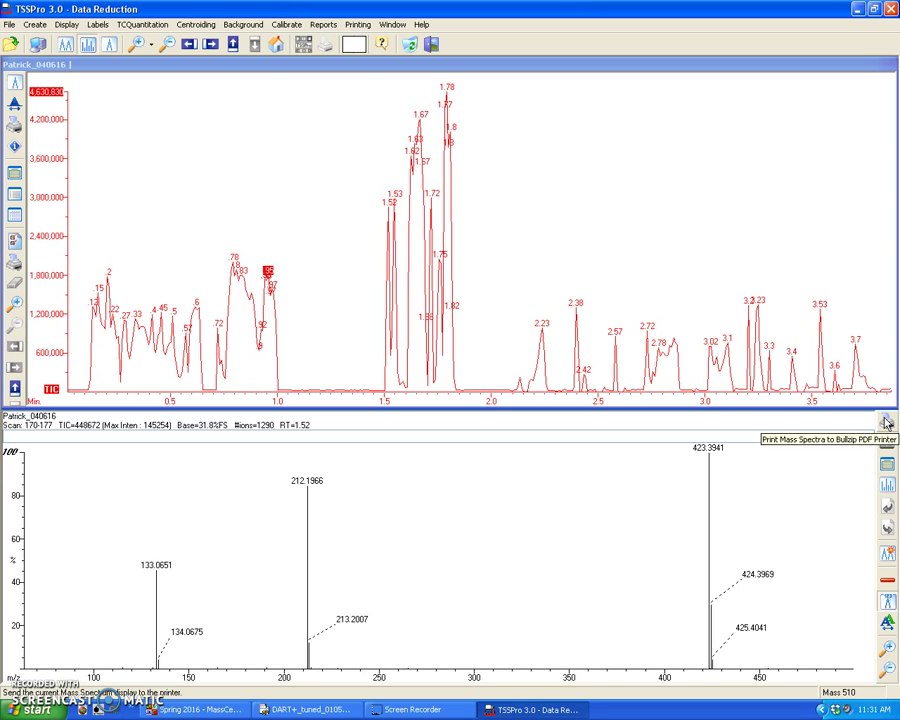
- Open the printing preferences for mass spectra
click(885, 424)
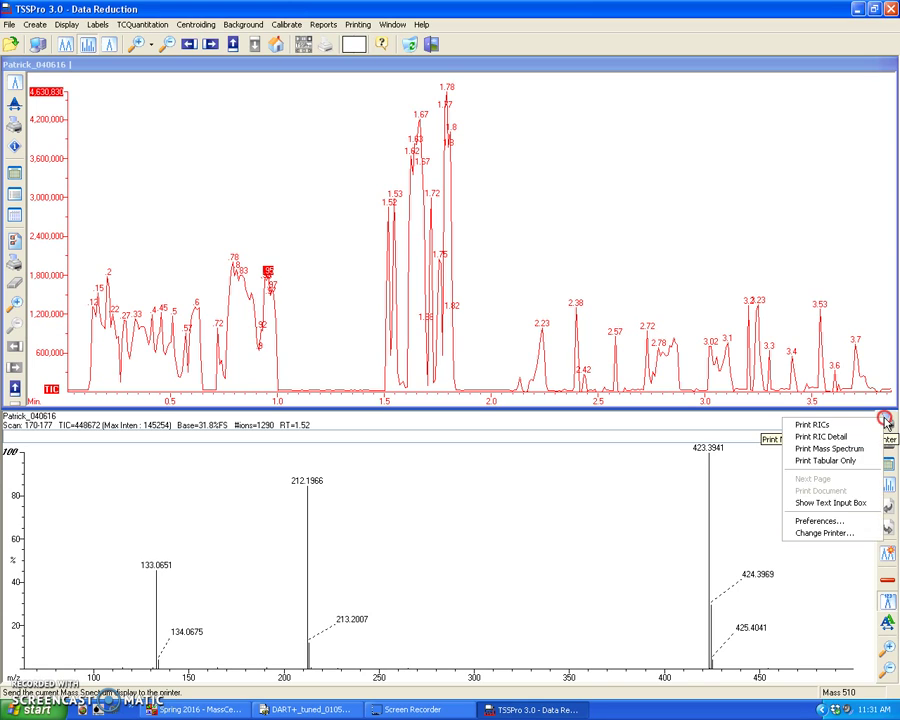
click(815, 521)
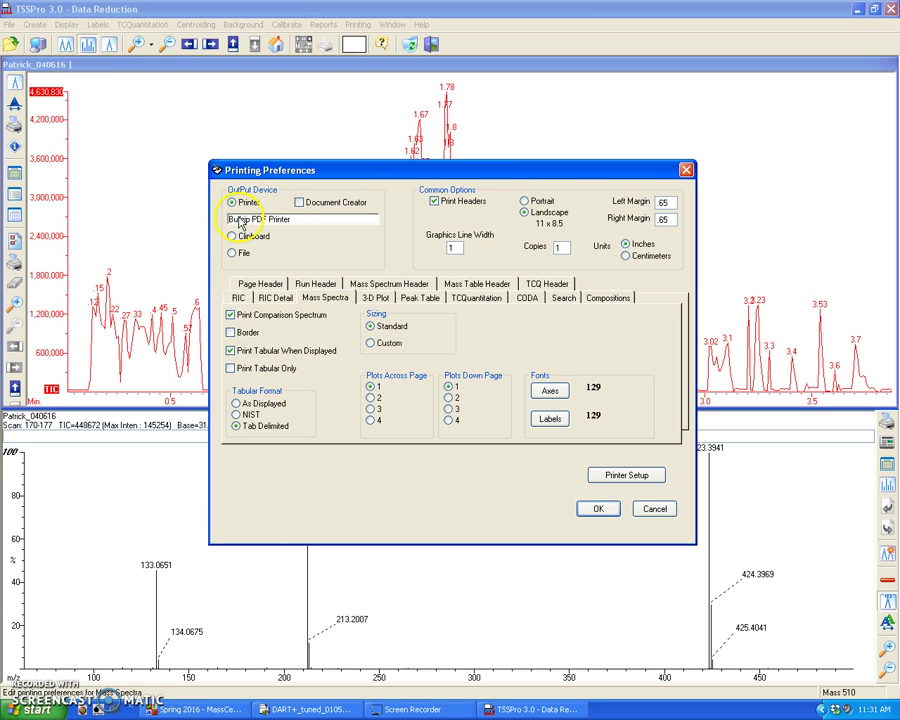
- Try the HP LaserJet PCL 6 printer in the print setup and leave without applying it
click(287, 220)
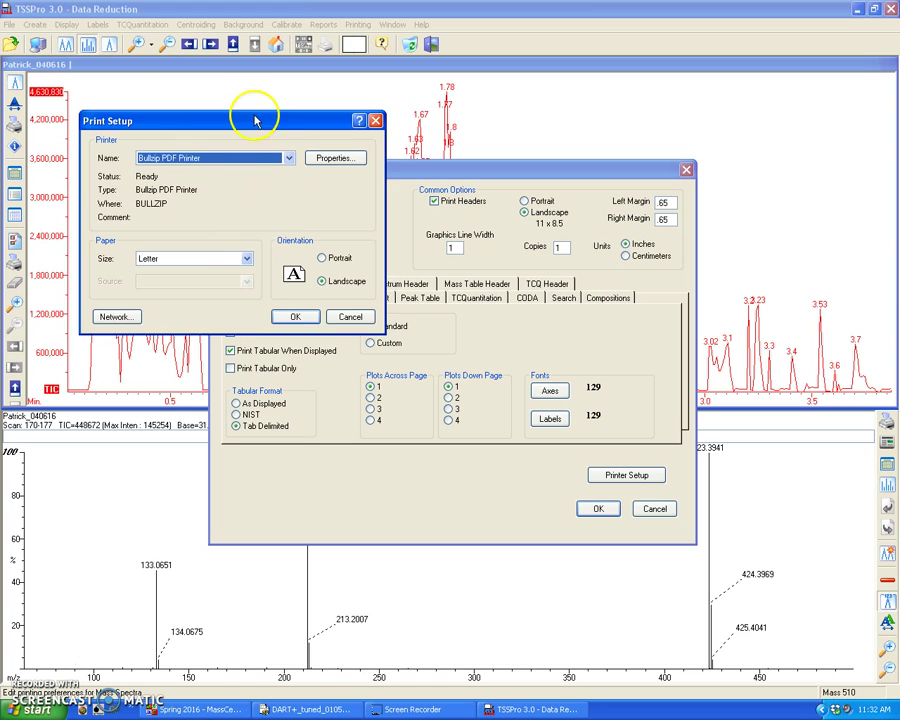
drag(248, 118, 577, 198)
click(550, 235)
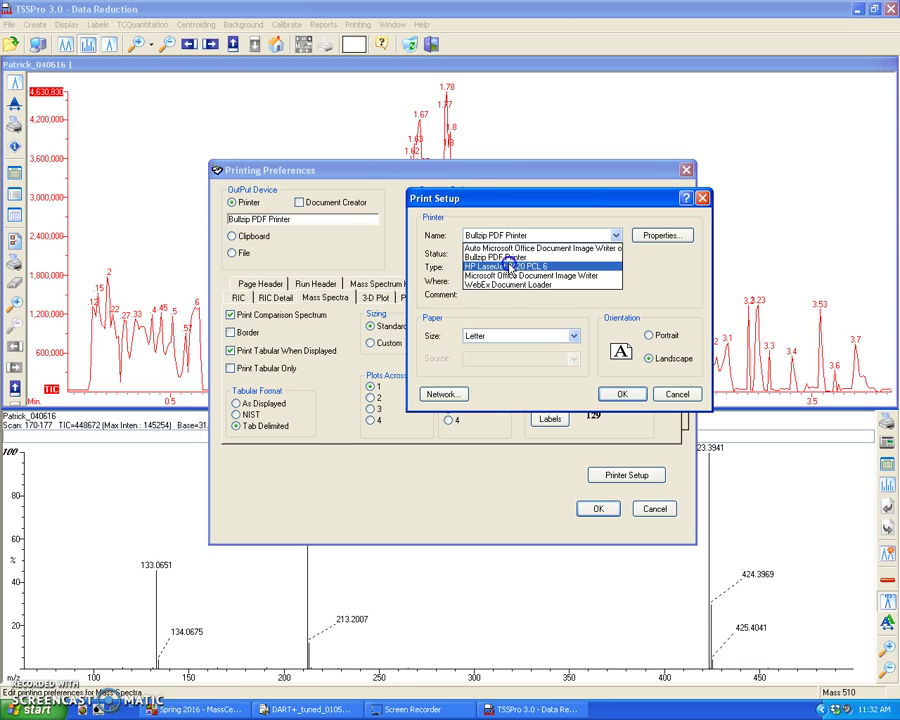
click(509, 266)
click(622, 394)
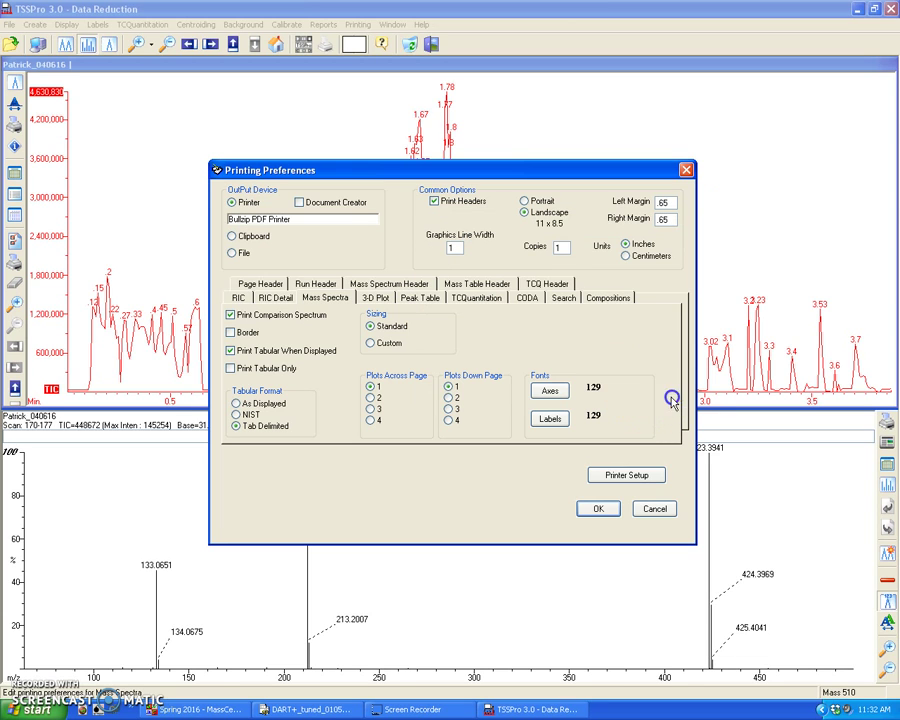
- Switch the print orientation to portrait and back to landscape
click(526, 201)
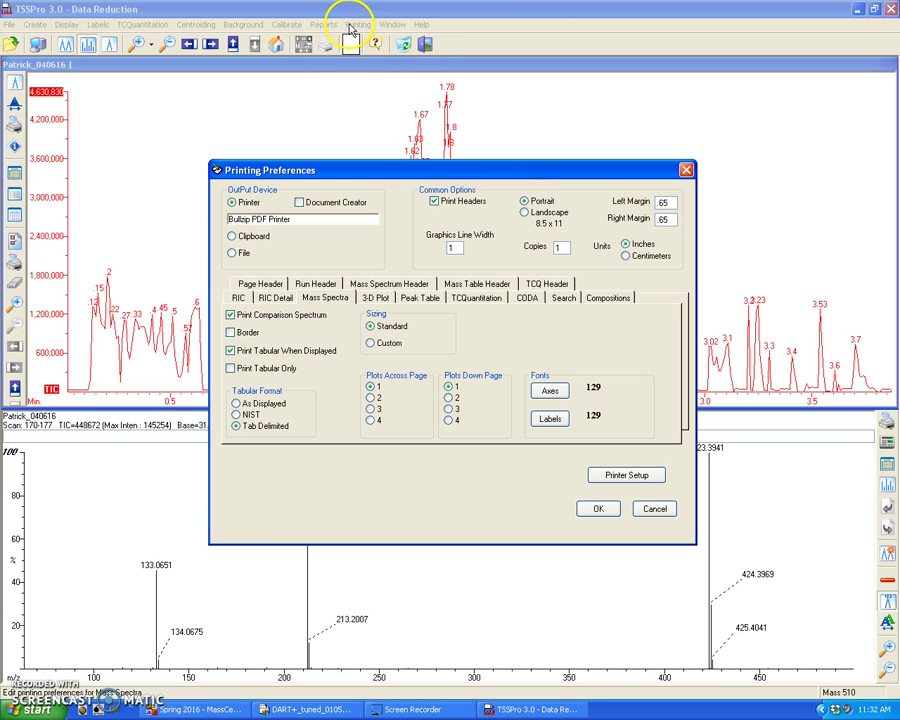
click(525, 212)
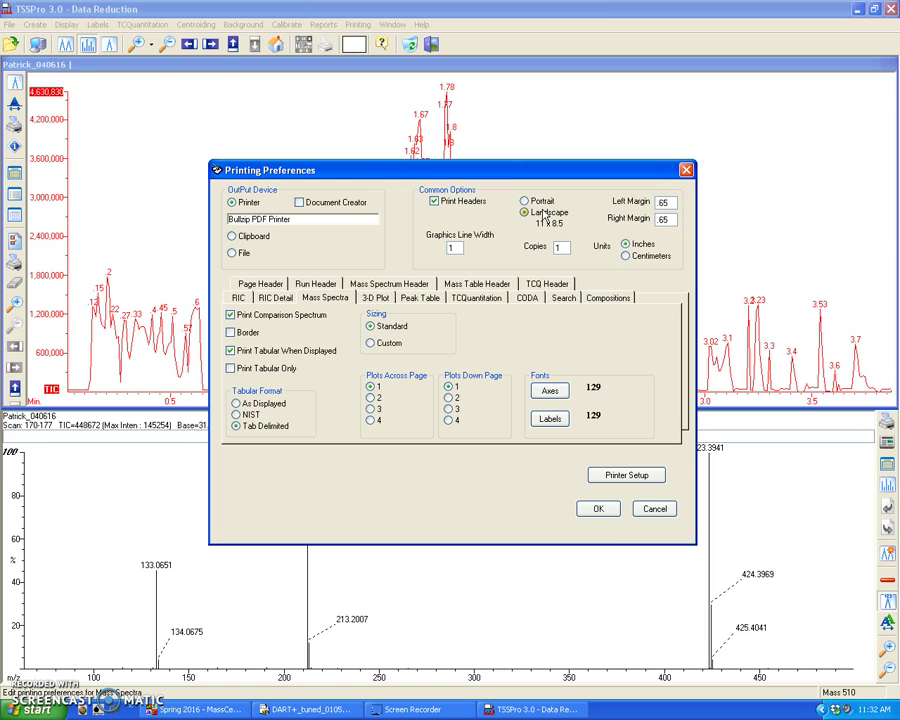
- Accept the printing preferences and print the current mass spectrum to the Bullzip PDF Printer
click(596, 507)
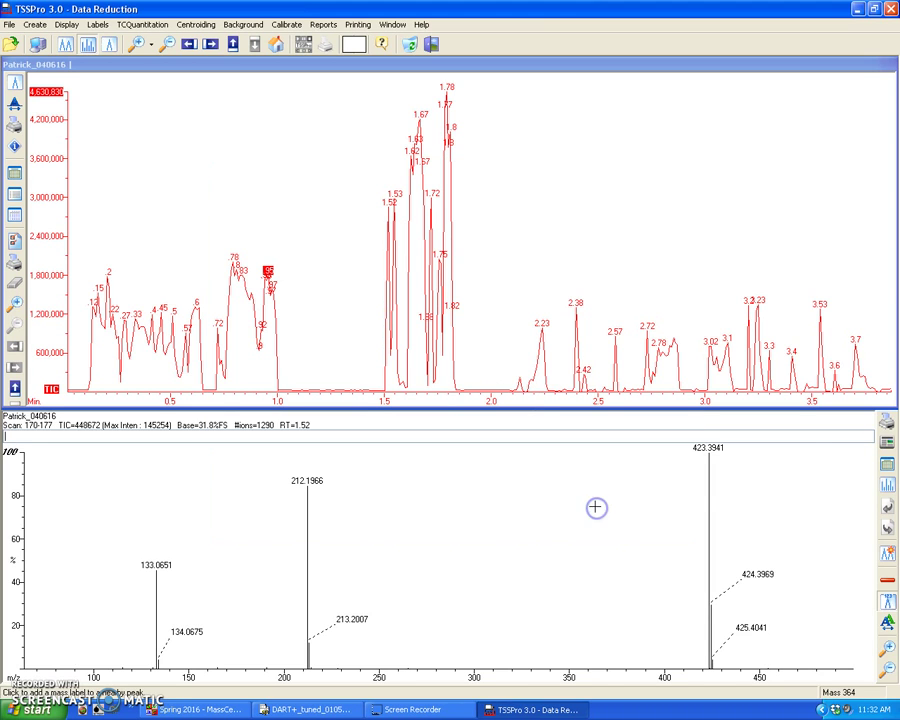
click(889, 426)
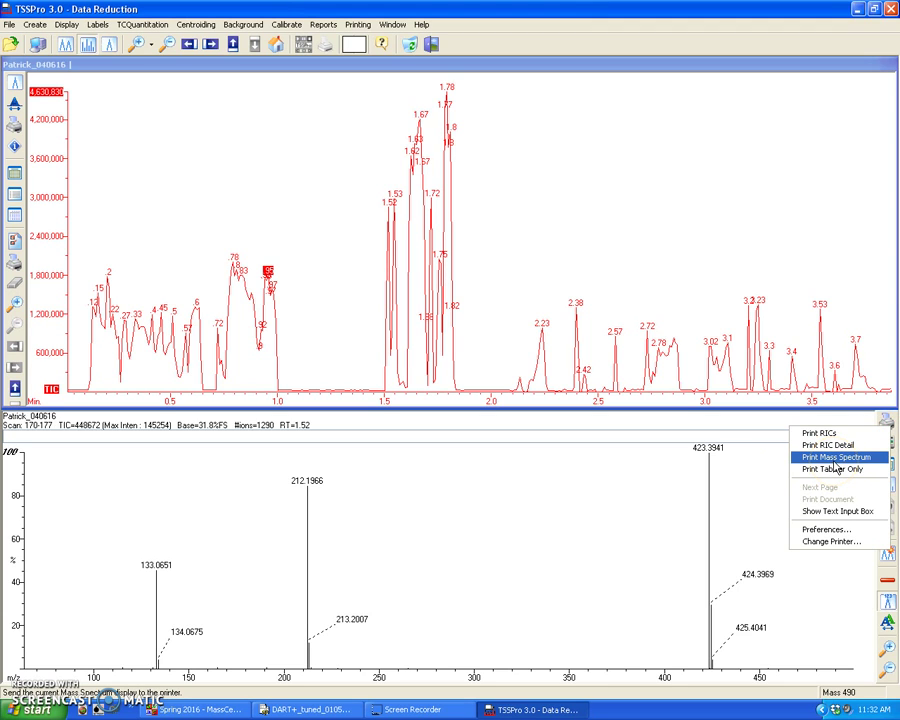
click(836, 460)
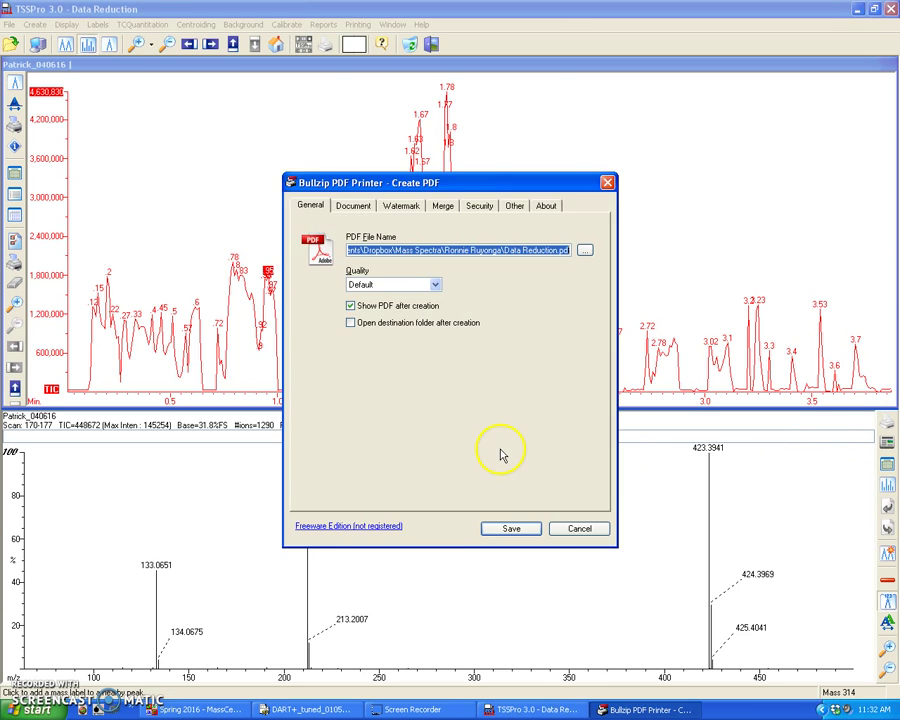
- Set the PDF's destination to the sample owner's folder in Mass Spectra with the file name Cinnamon Altoid 040616
click(443, 250)
click(585, 251)
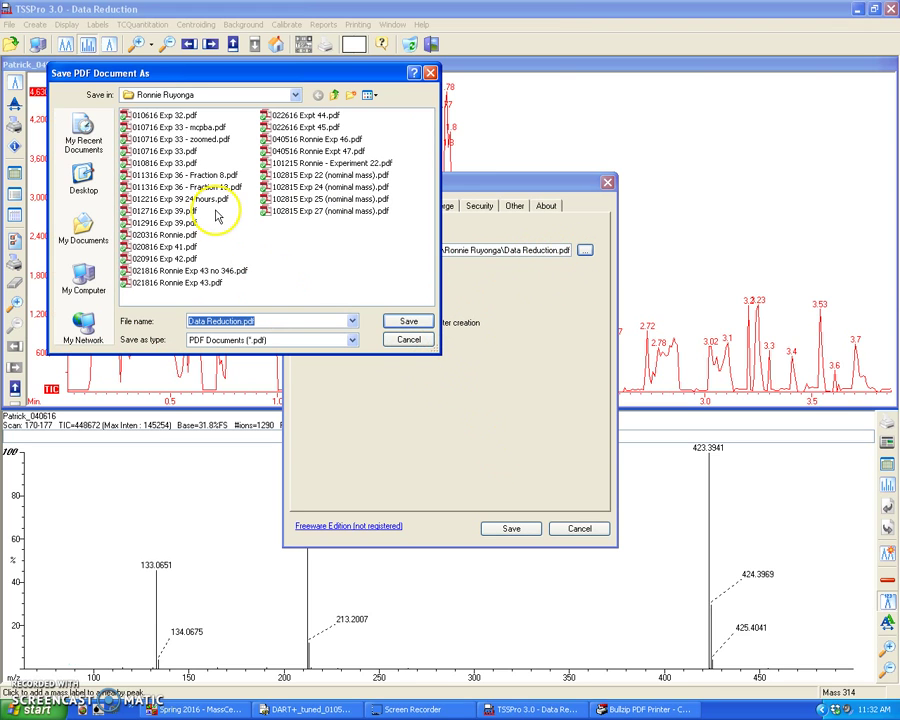
click(335, 95)
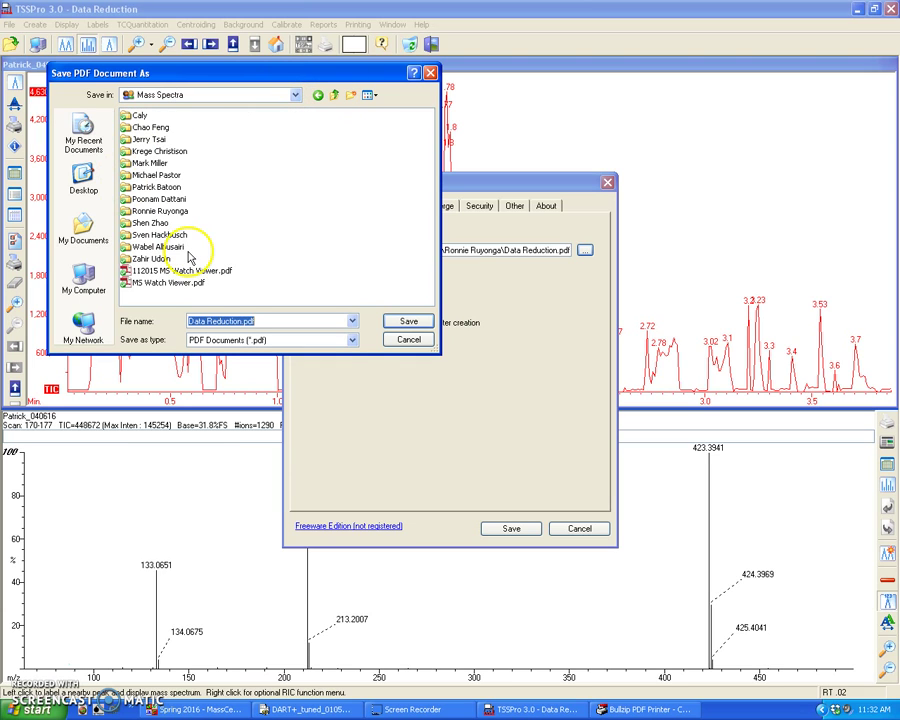
double_click(166, 190)
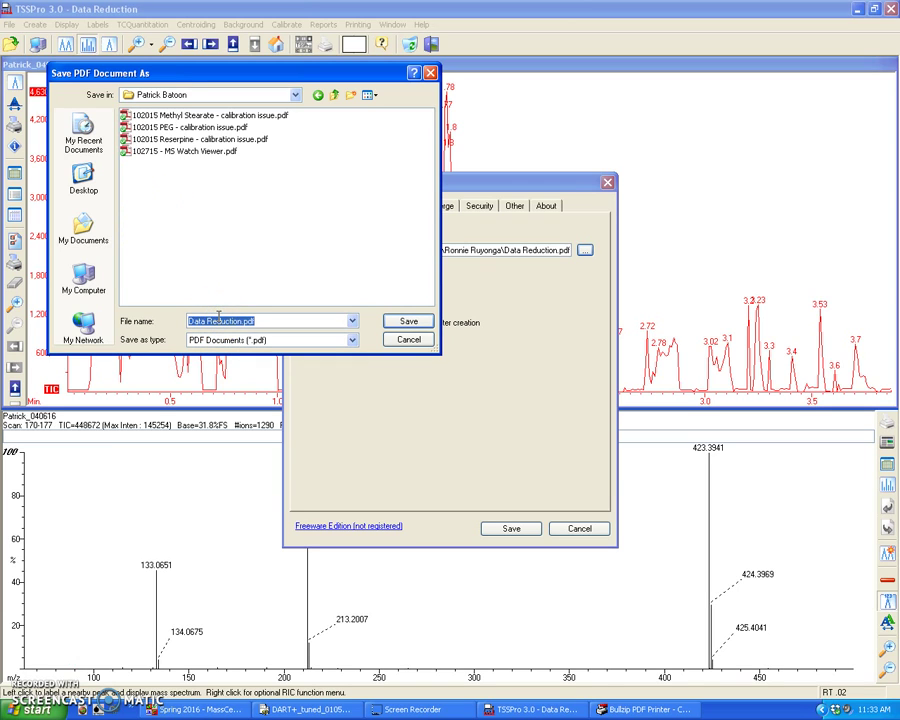
text(Cinnamon Altoid 040616)
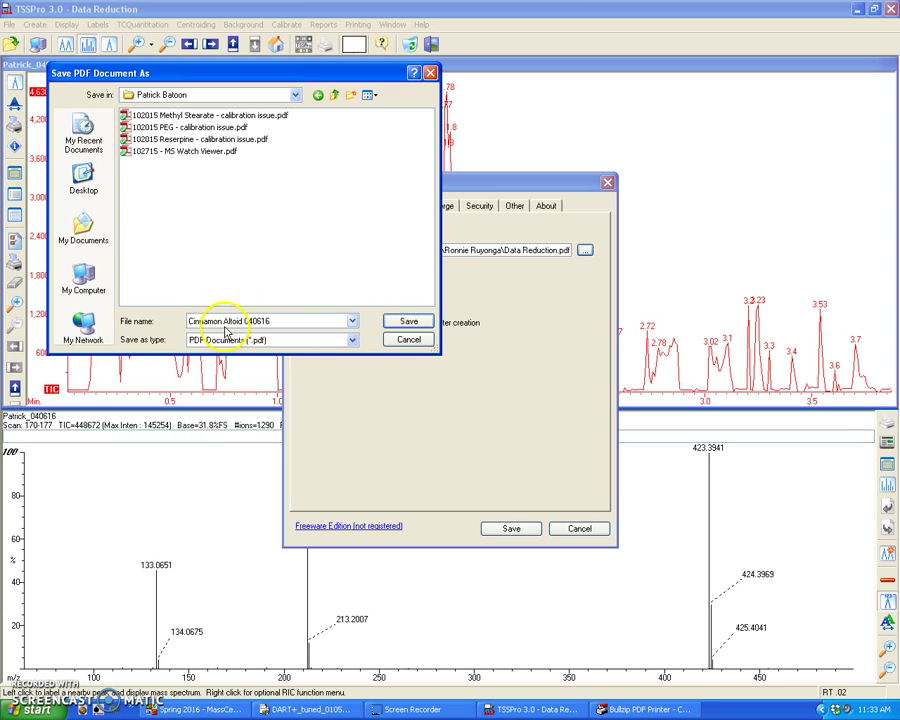
click(407, 321)
- Turn off showing the PDF after creation and save the spectrum as a PDF
drag(354, 252, 643, 253)
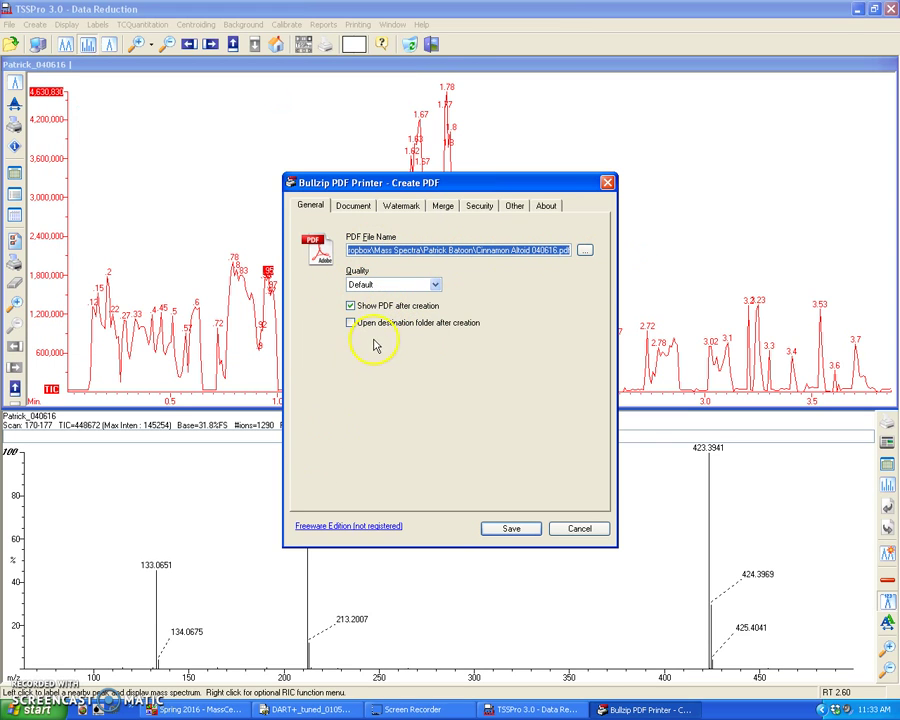
click(391, 306)
click(391, 306)
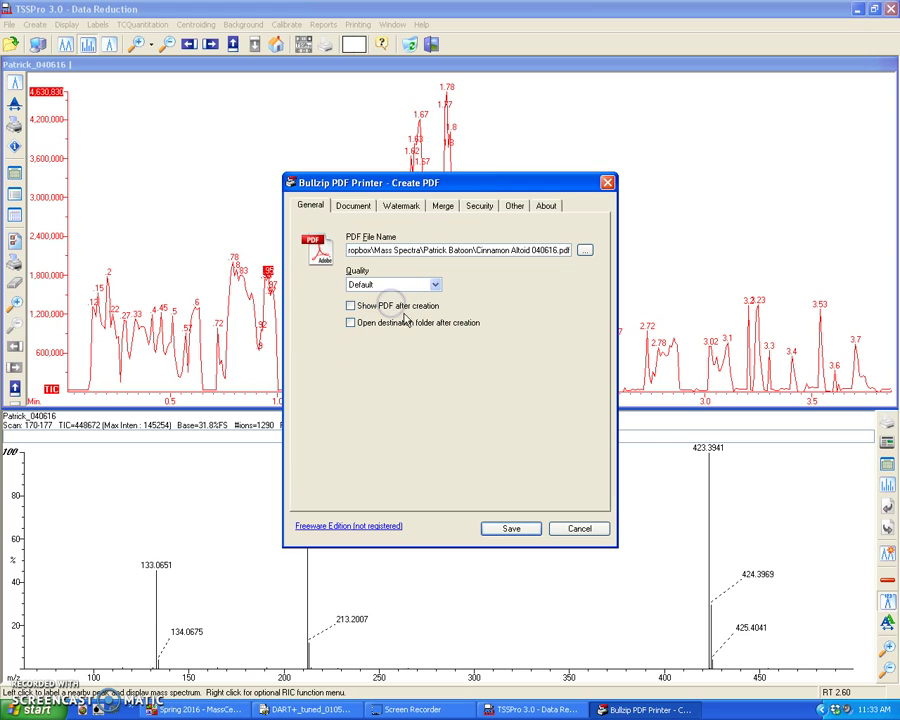
click(511, 530)
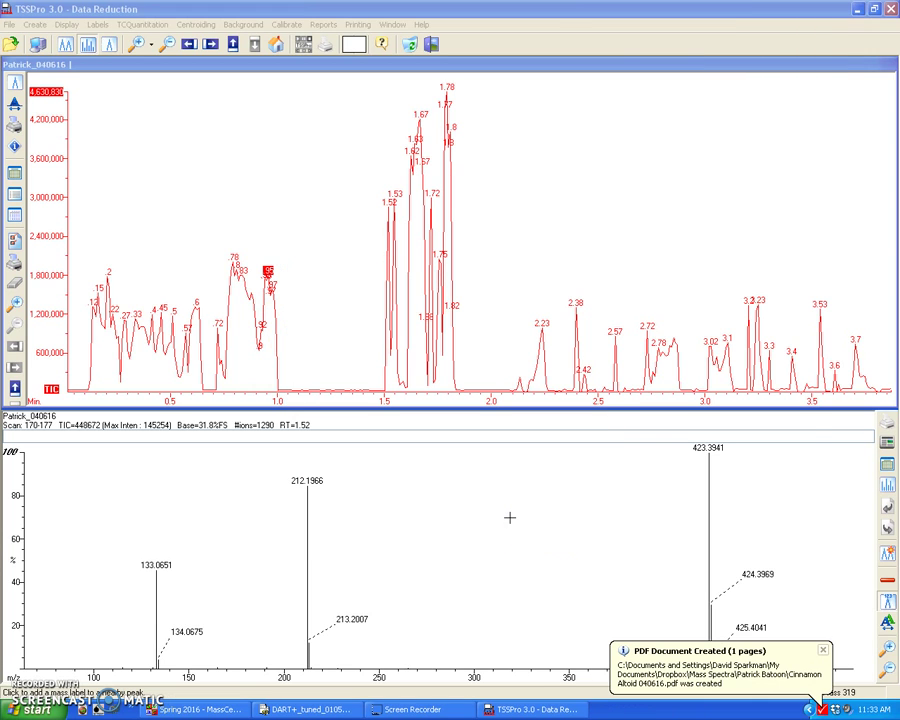